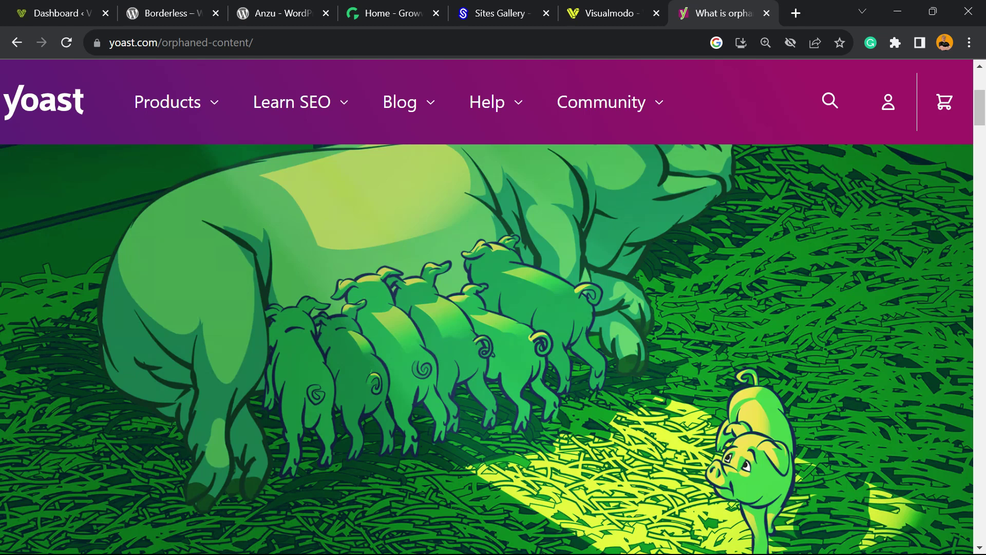
- Enlarge the Yoast orphaned content article to 175% and read its introduction on how Google finds content through links
scroll(487, 349, "down", 8)
scroll(486, 349, "up", 3)
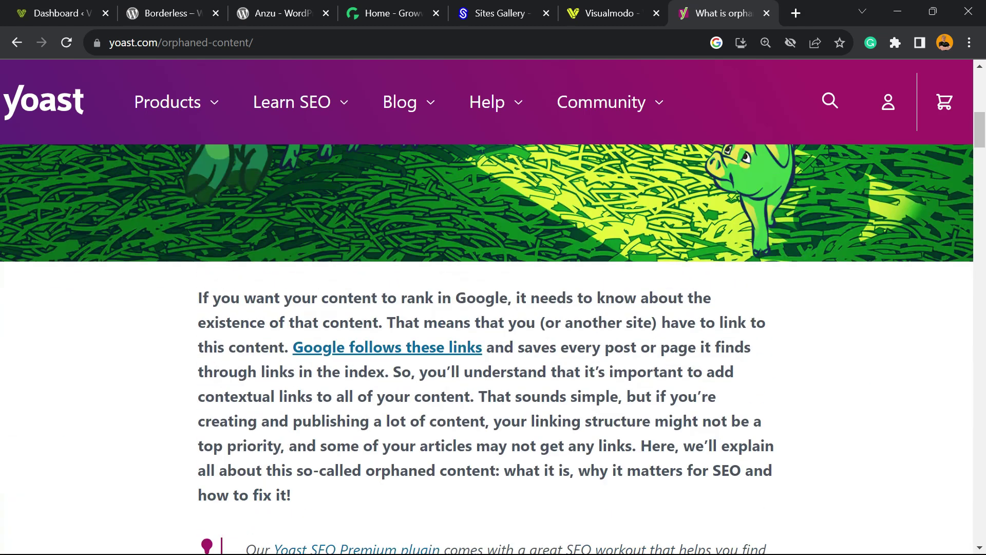
key("ctrl+plus")
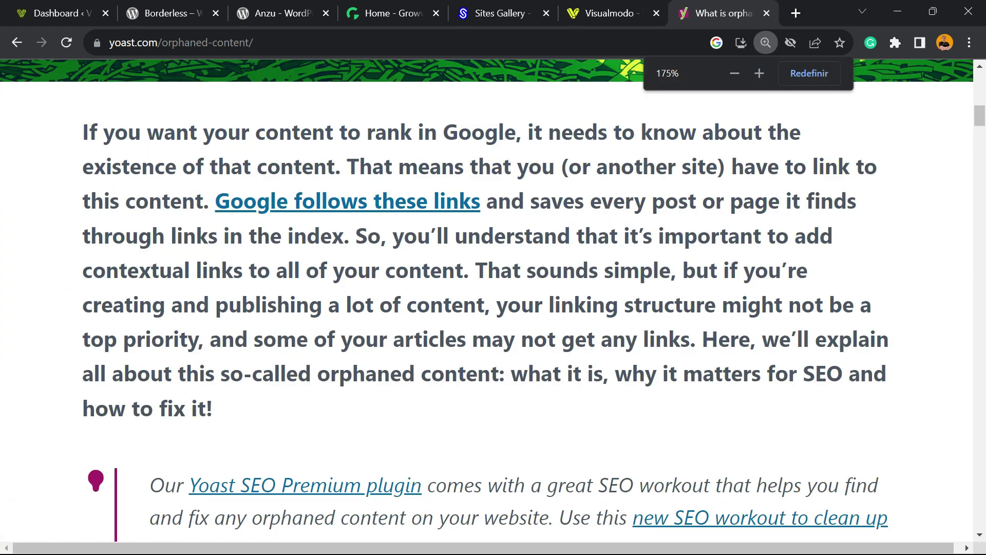
triple_click(141, 132)
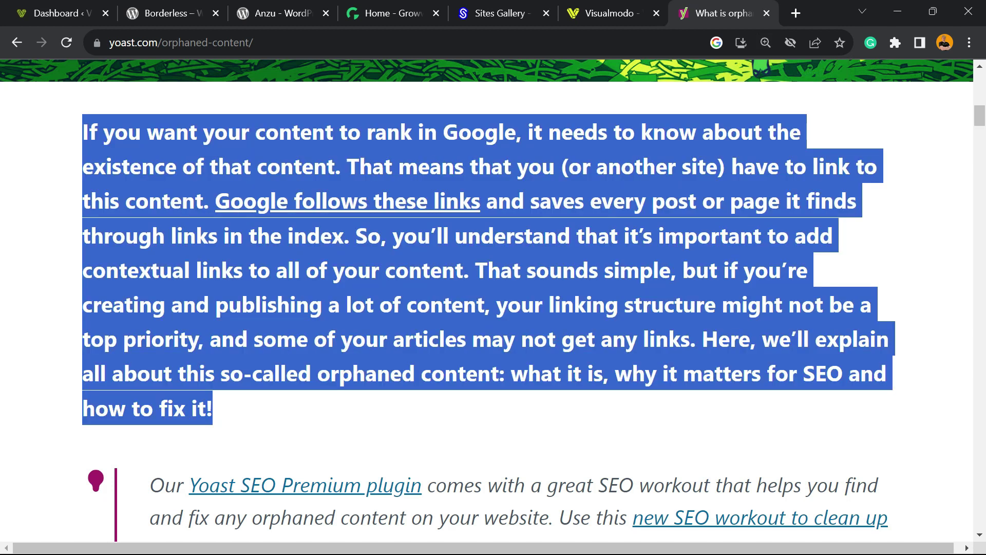
left_click(807, 132)
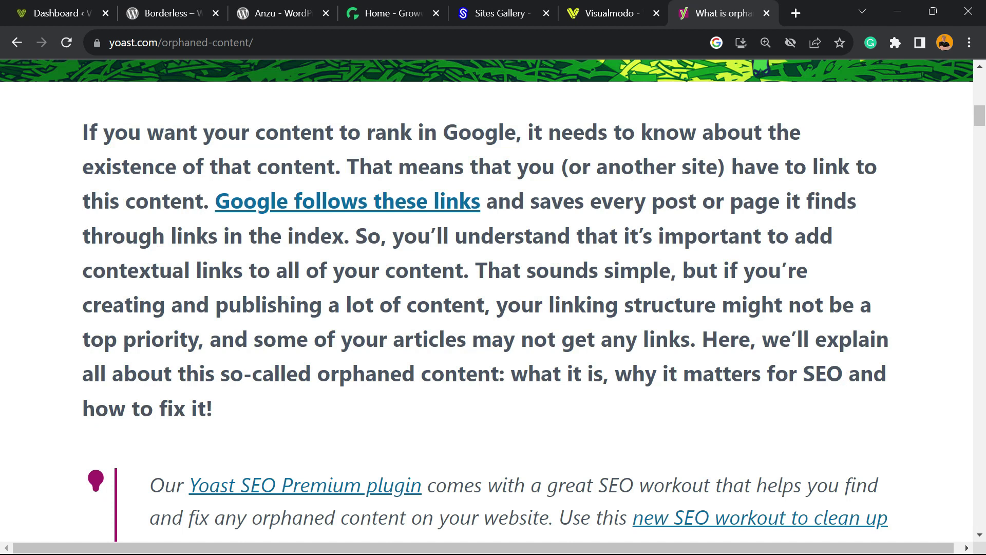
double_click(129, 167)
left_click(210, 166)
triple_click(539, 167)
left_click(539, 167)
left_click(208, 269)
triple_click(245, 269)
left_click(333, 269)
left_click_drag(333, 270, 488, 269)
left_click(488, 269)
- Read the rest of the introduction, about publishing a lot of content and articles that get no links
left_click_drag(83, 305, 171, 311)
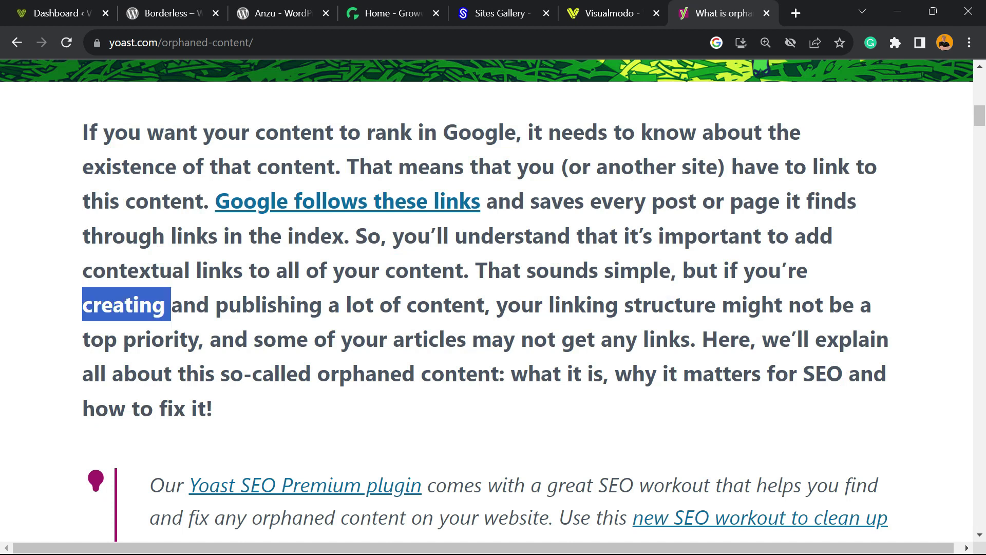
double_click(269, 304)
double_click(445, 305)
triple_click(444, 305)
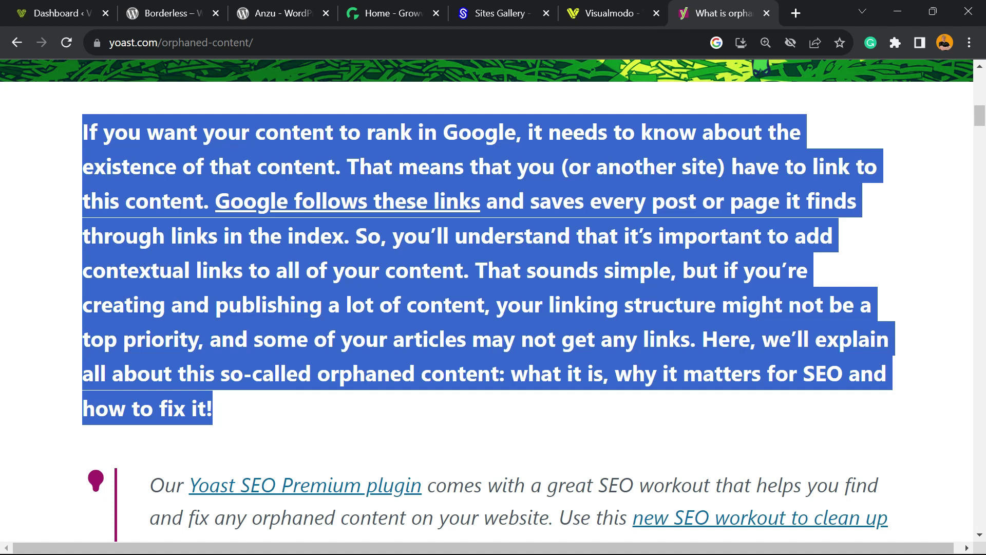
left_click(445, 304)
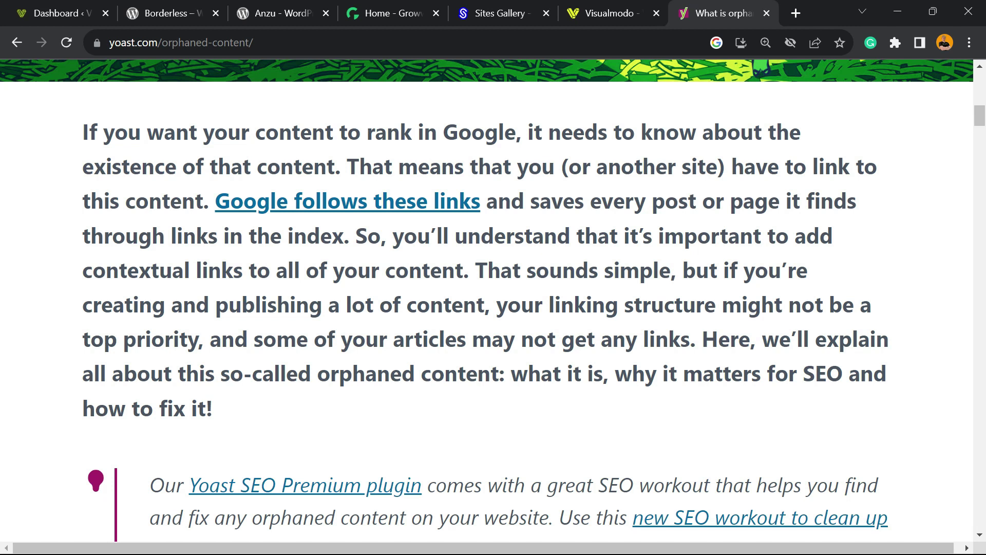
triple_click(724, 339)
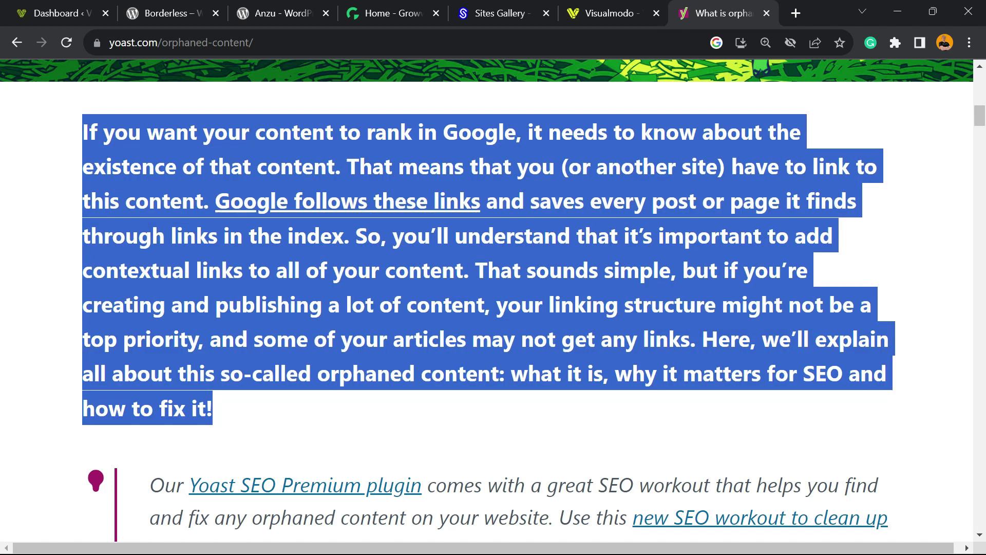
left_click(376, 372)
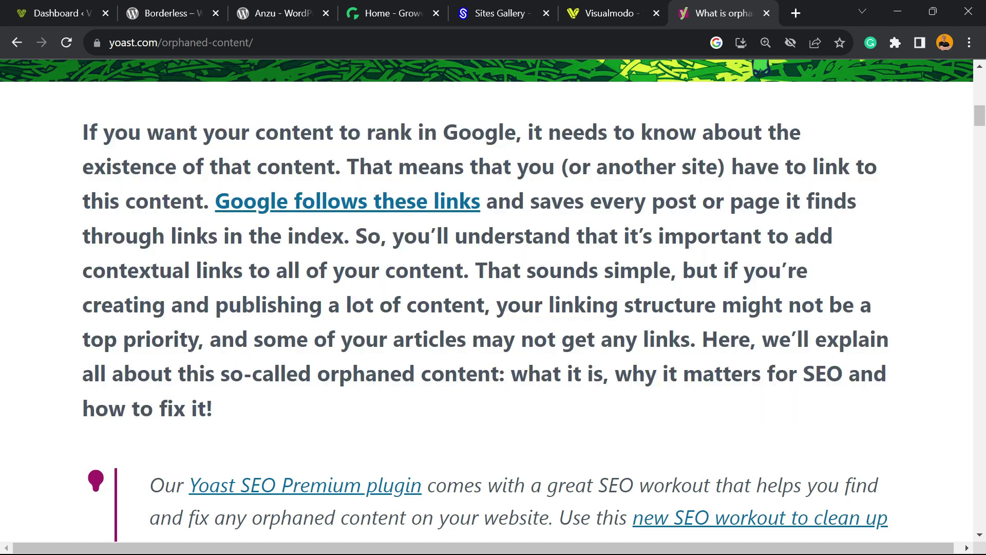
triple_click(376, 373)
left_click(376, 372)
scroll(486, 299, "up", 1)
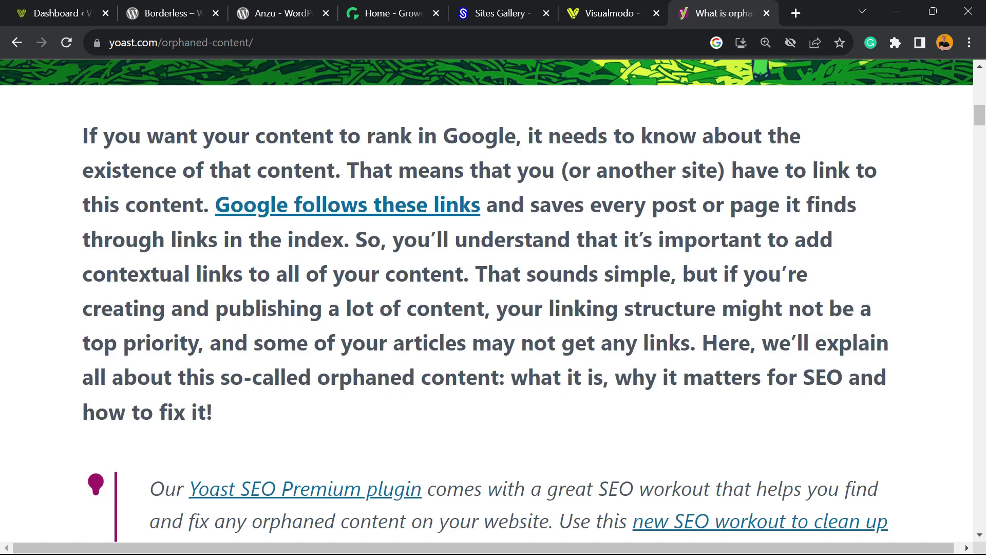
scroll(487, 300, "up", 8)
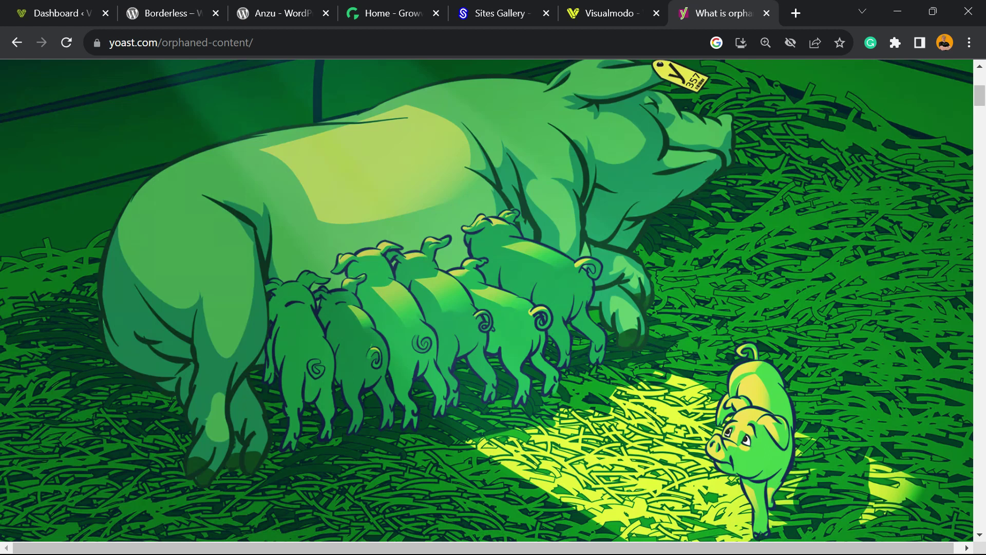
- Switch to the Visualmodo Sandbox WordPress dashboard and open the list of installed plugins
left_click(57, 6)
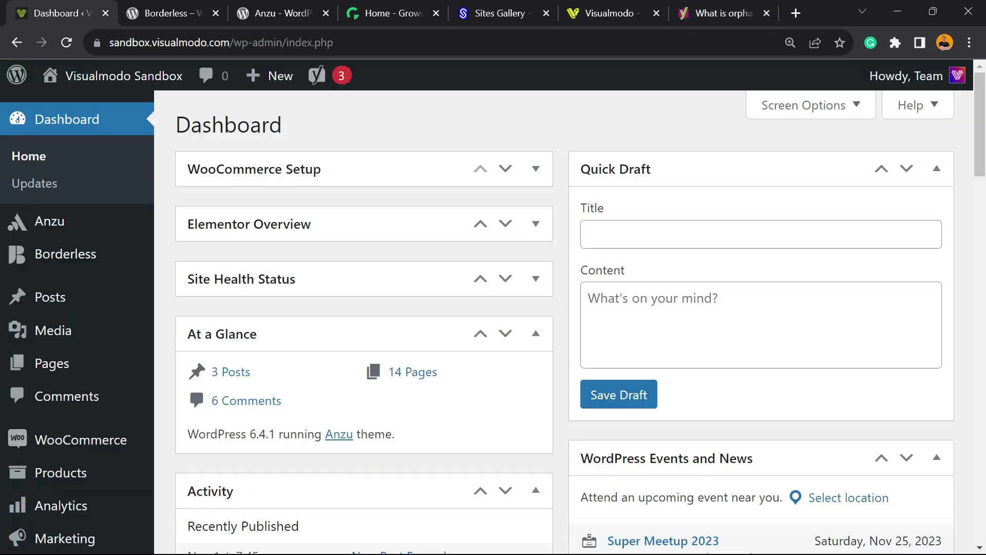
mouse_move(65, 250)
scroll(65, 246, "down", 6)
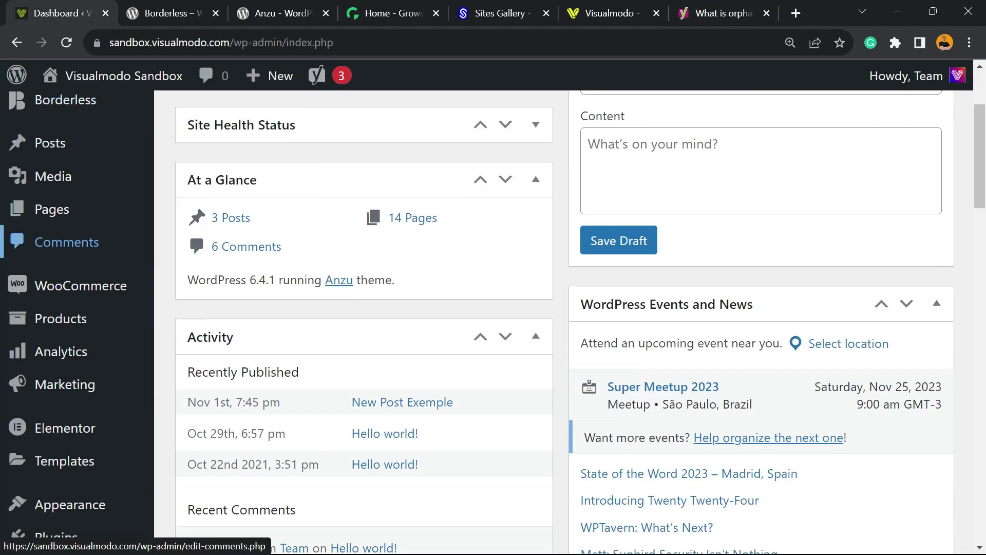
scroll(57, 308, "down", 6)
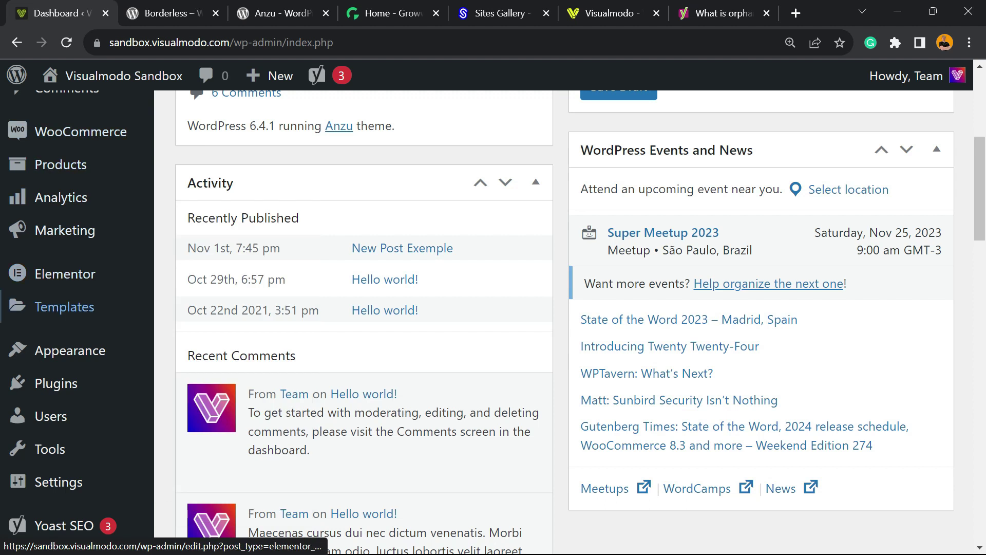
mouse_move(56, 352)
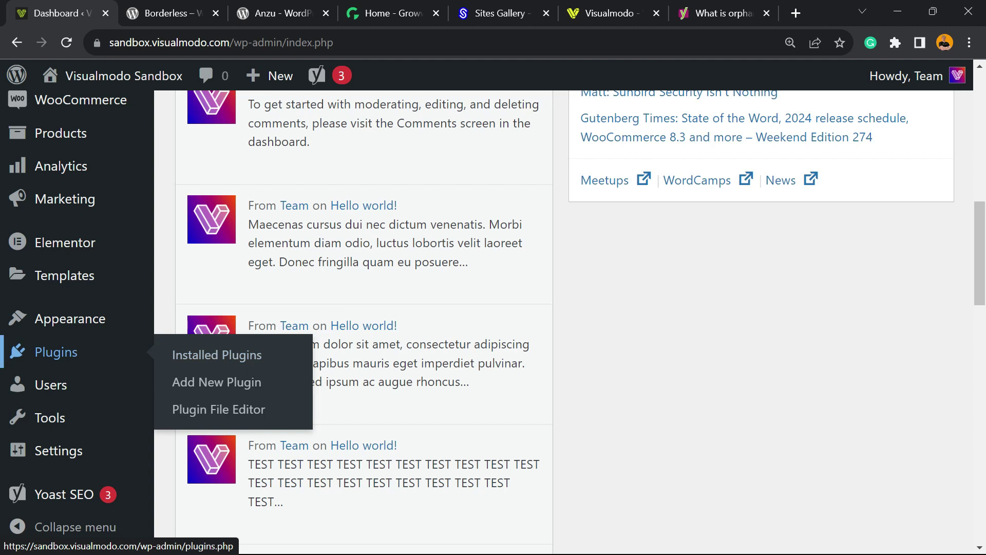
left_click(57, 351)
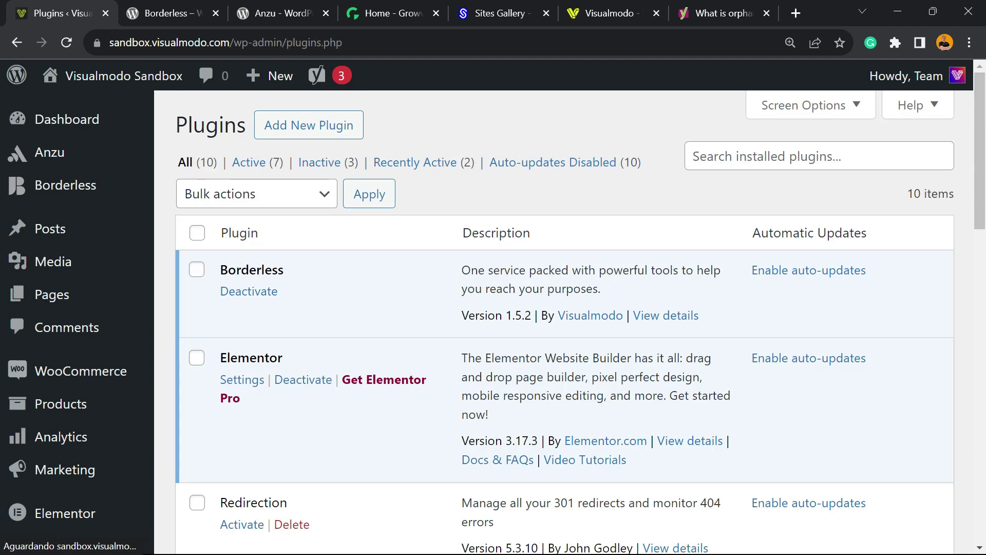
- Check the installed plugins list for the Yoast SEO and Yoast SEO Premium entries
scroll(565, 308, "down", 15)
left_click_drag(220, 258, 280, 257)
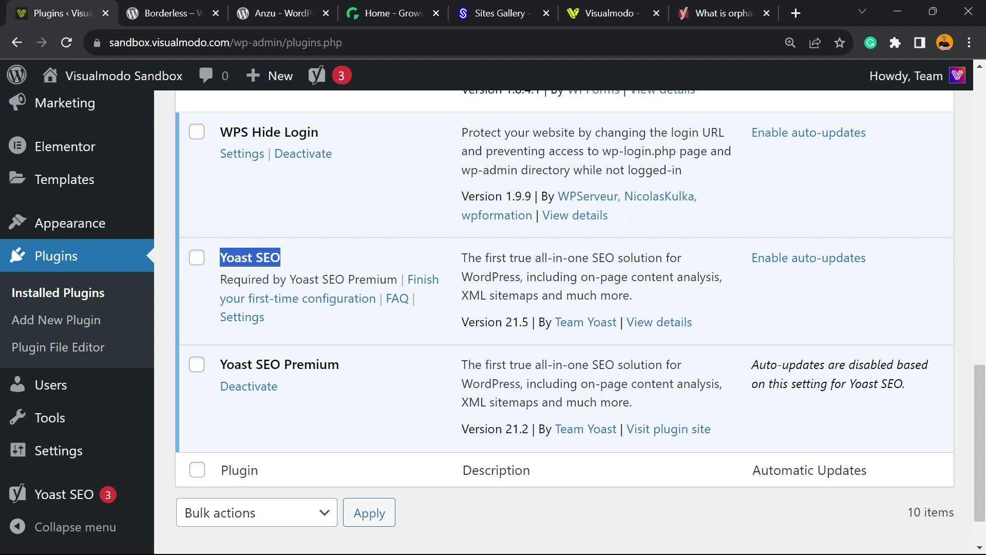
triple_click(282, 364)
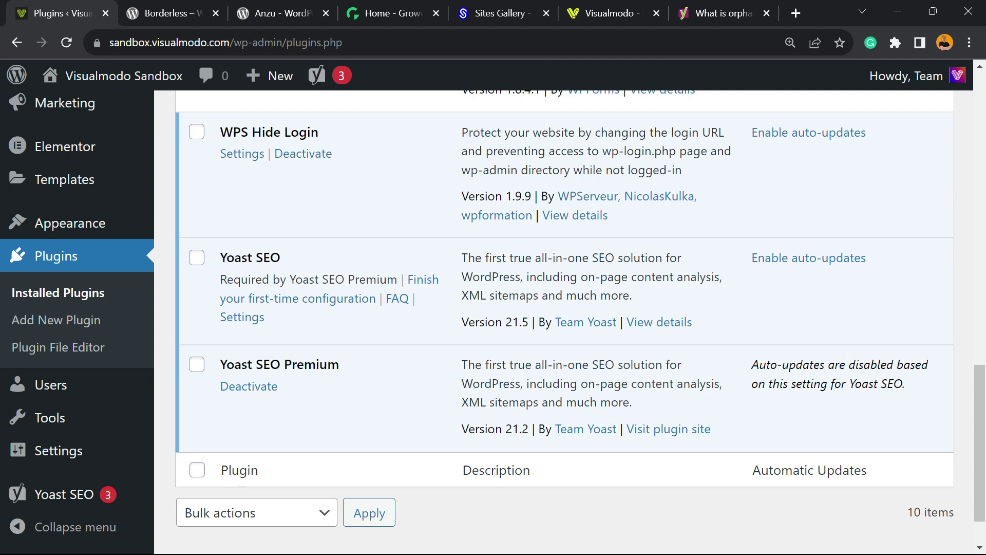
triple_click(270, 364)
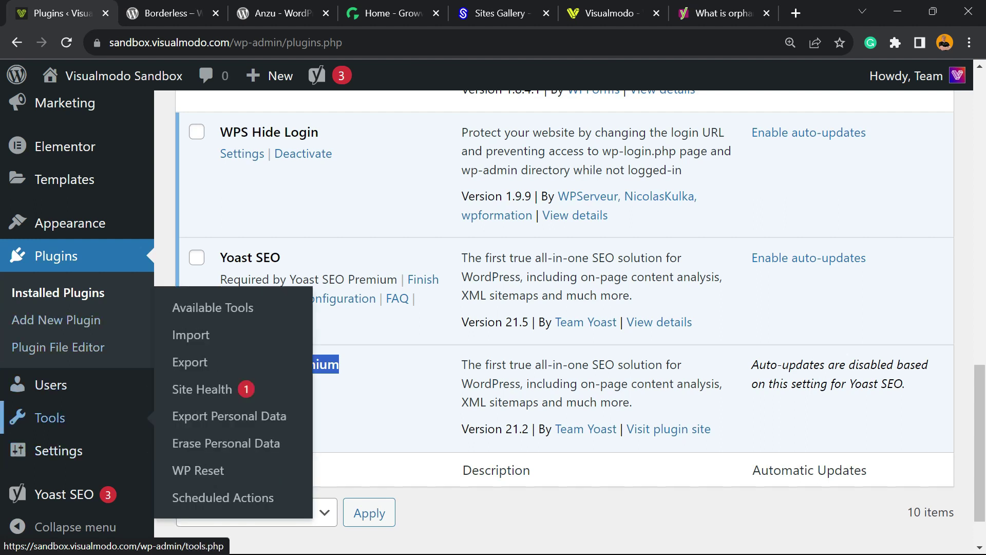
- Open the Workouts page of Yoast SEO
scroll(66, 411, "up", 10)
scroll(60, 403, "up", 7)
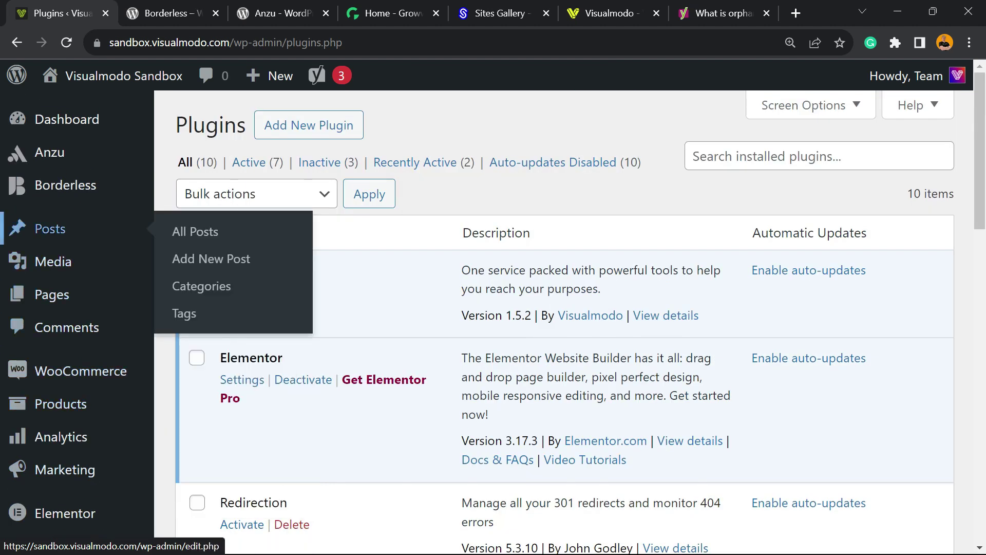
scroll(67, 308, "down", 7)
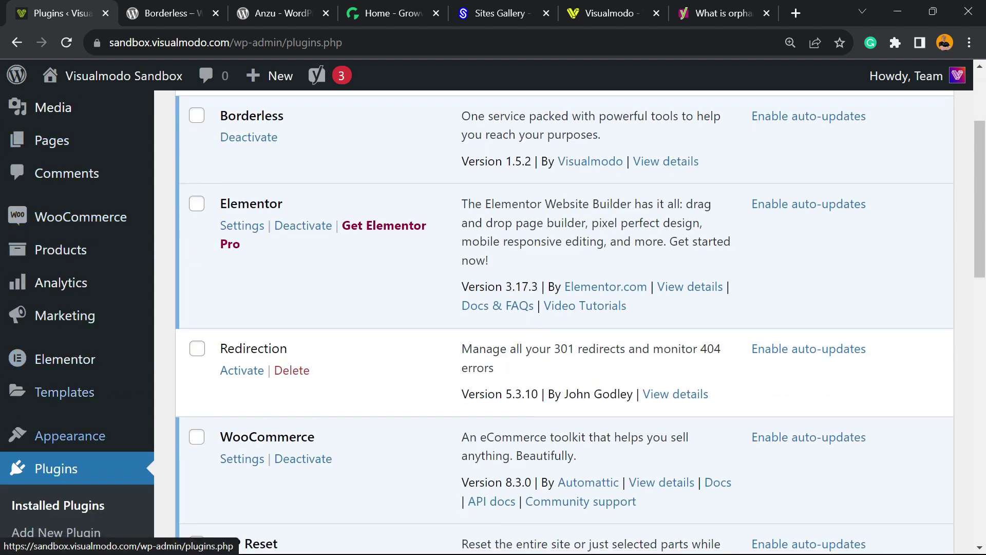
scroll(67, 257, "down", 6)
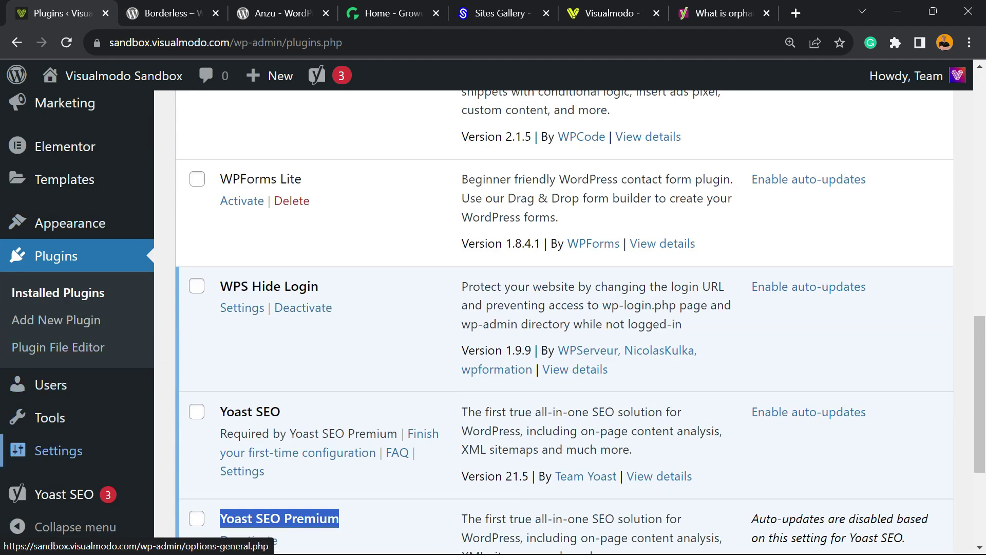
mouse_move(58, 450)
mouse_move(64, 493)
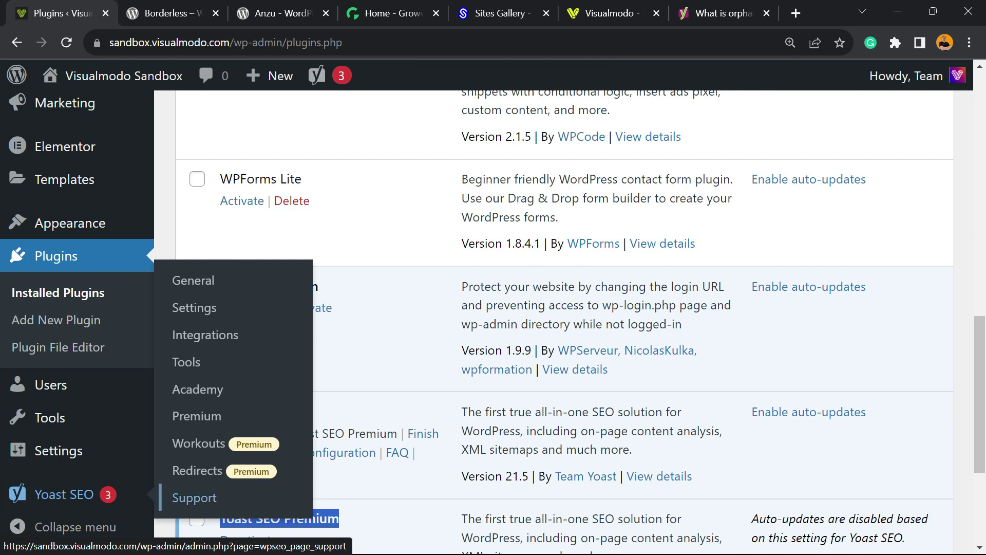
left_click(194, 444)
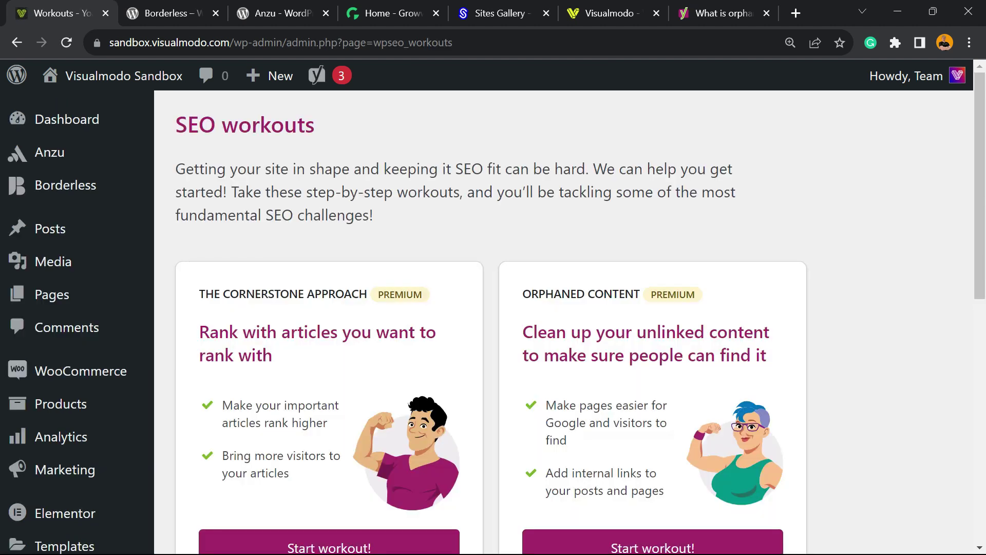
- Start the Orphaned Content workout for cleaning up unlinked content
scroll(493, 322, "down", 3)
scroll(493, 322, "up", 3)
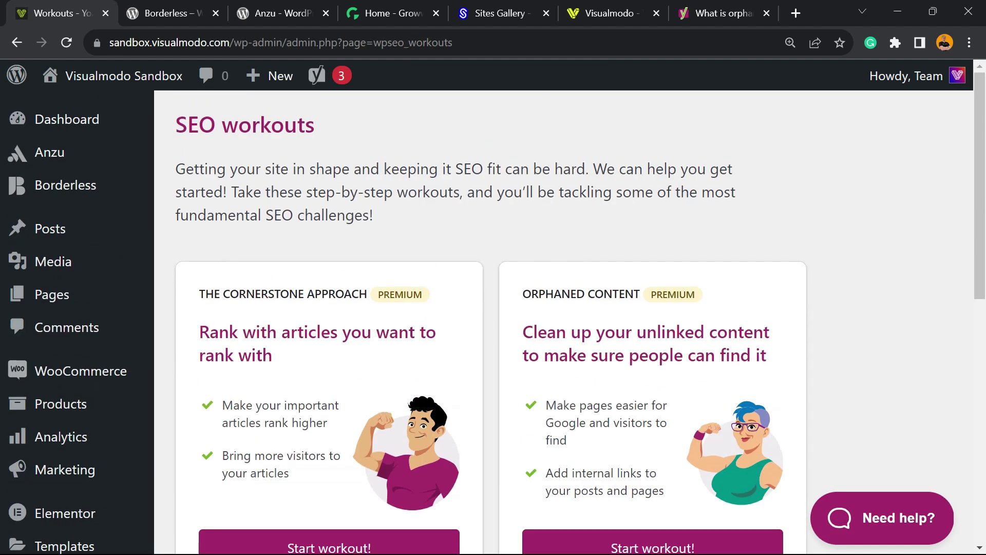
scroll(565, 308, "down", 3)
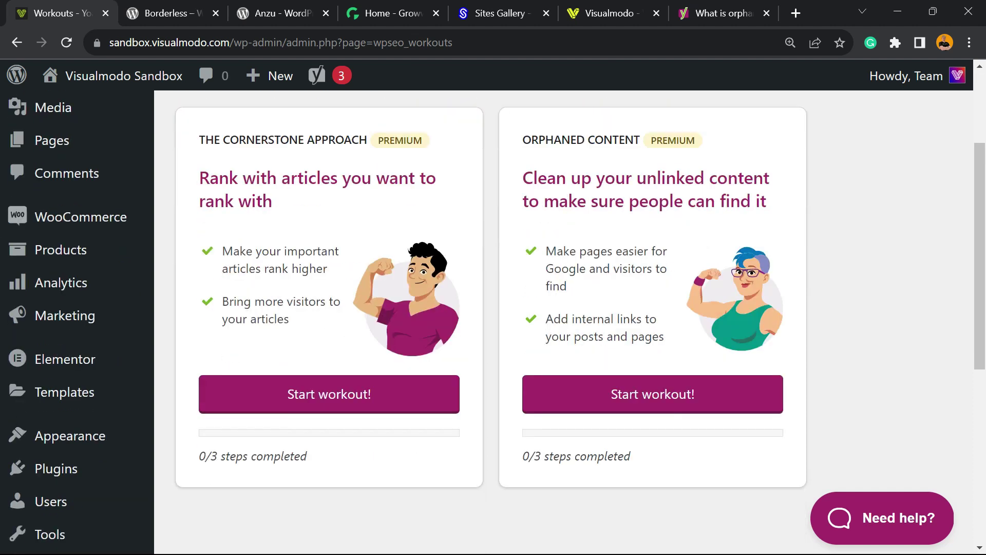
triple_click(559, 203)
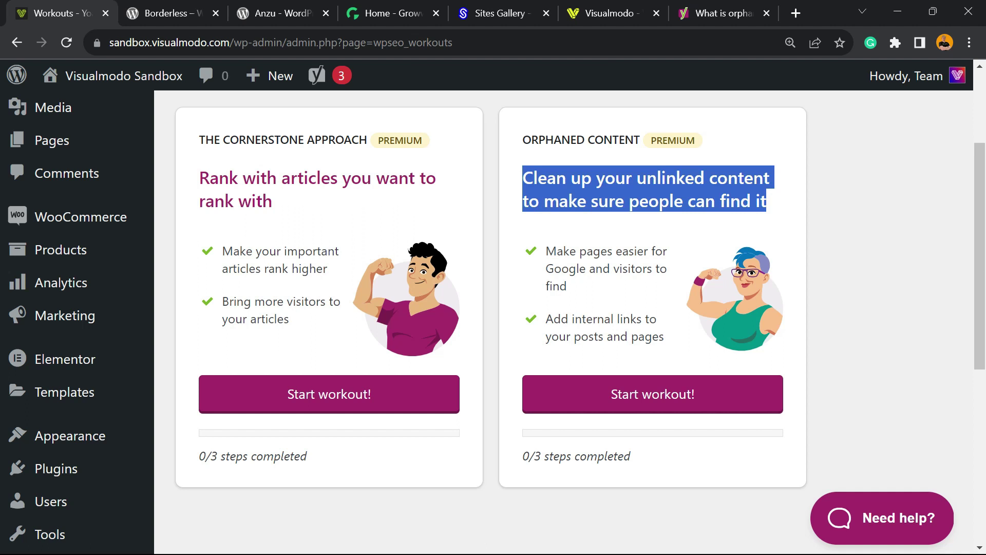
triple_click(559, 203)
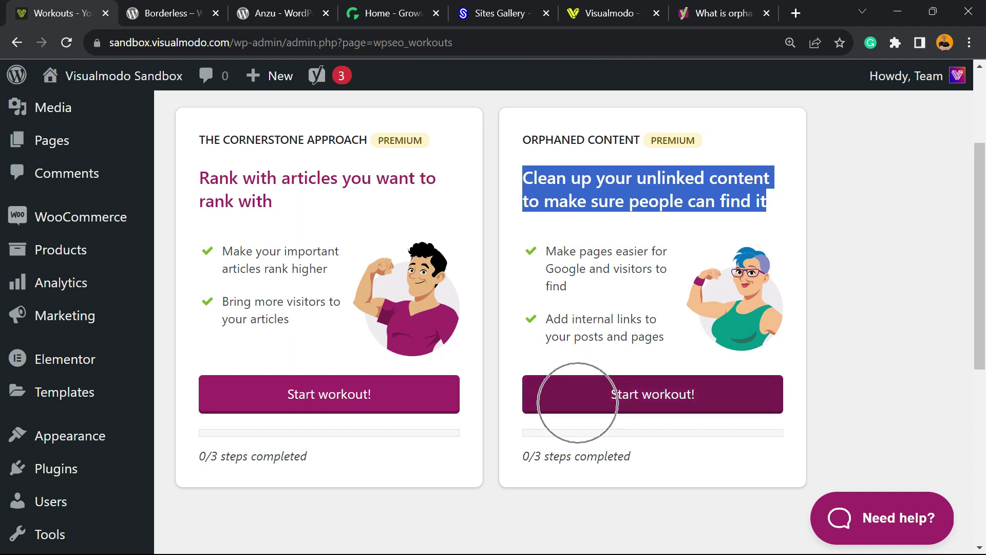
left_click(576, 400)
- Enlarge the workout page and examine its orphaned article list, the actions offered for each article, and the article update section
scroll(522, 322, "down", 4)
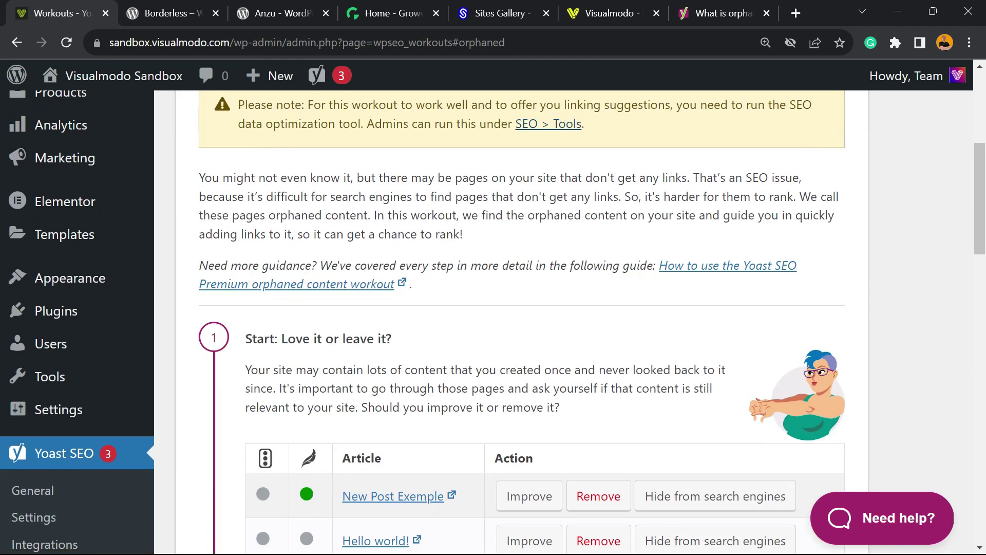
scroll(522, 322, "up", 2)
key("ctrl+plus")
key("ctrl+plus")
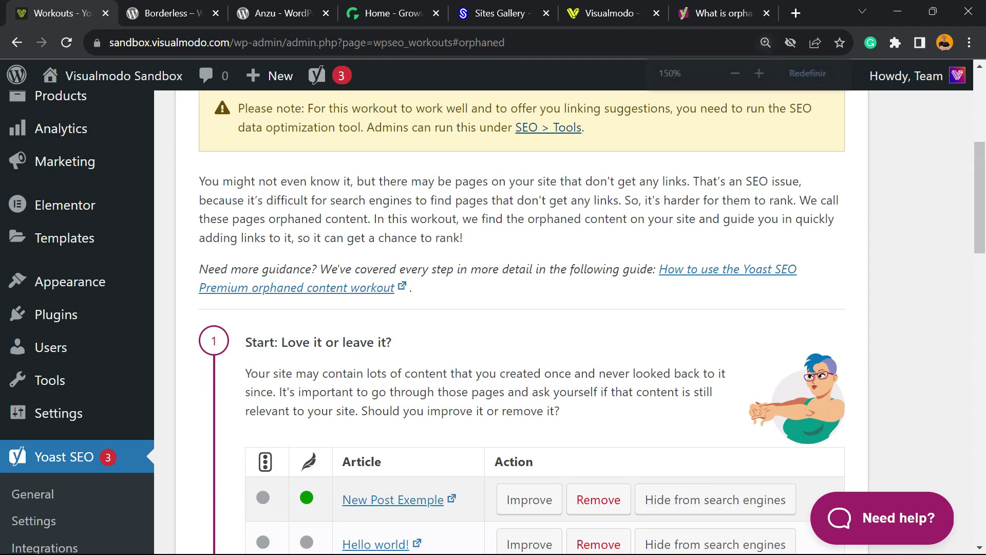
scroll(493, 339, "down", 3)
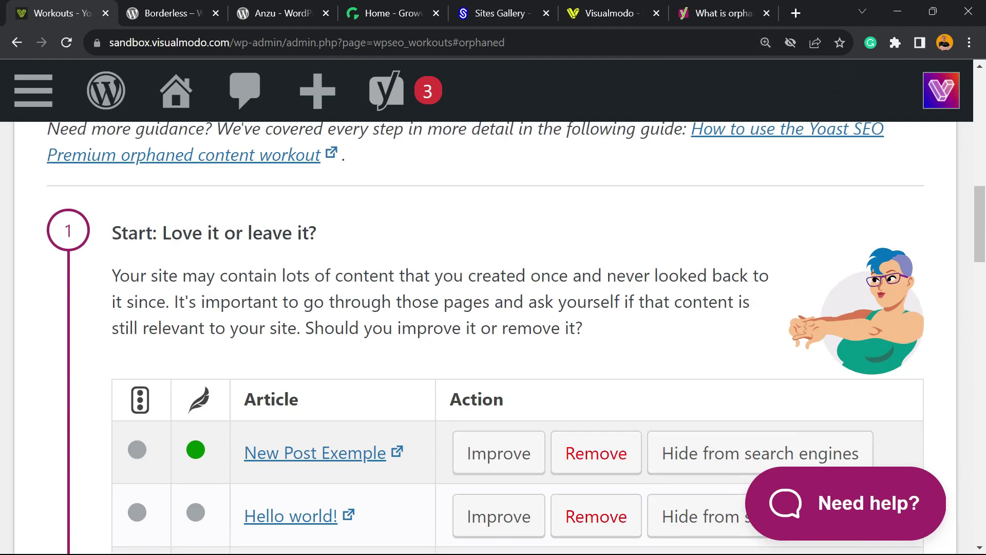
scroll(493, 339, "down", 3)
scroll(493, 339, "down", 3)
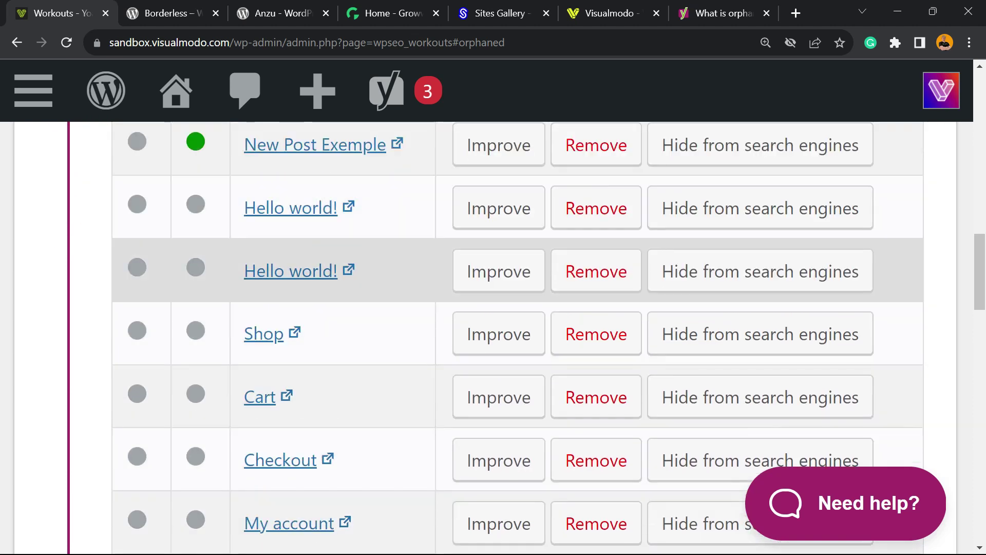
scroll(493, 287, "up", 3)
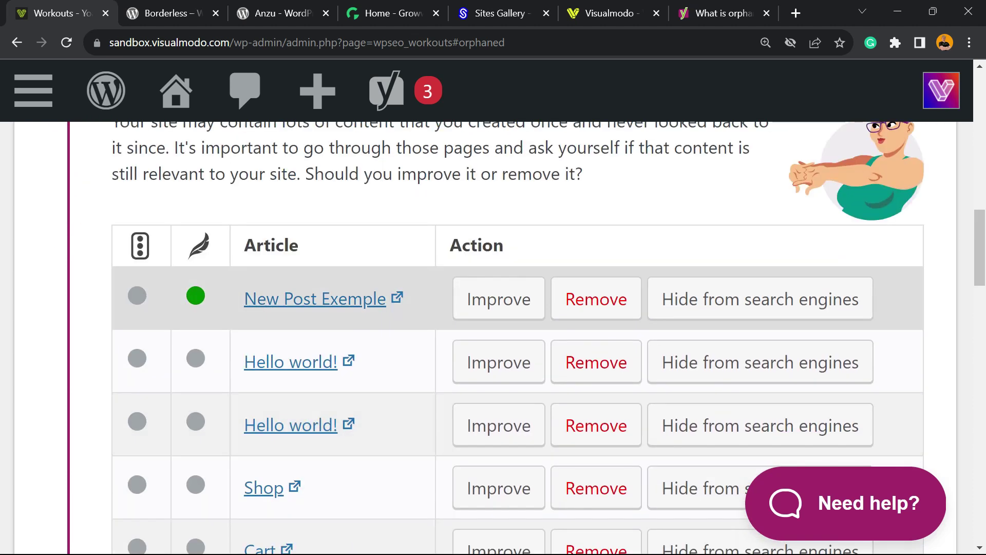
scroll(493, 303, "down", 6)
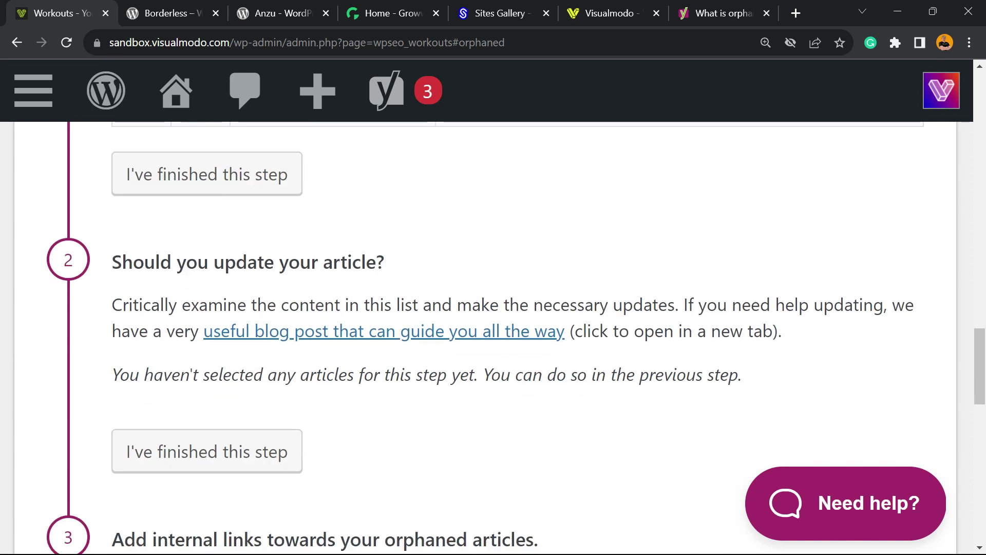
scroll(493, 339, "up", 10)
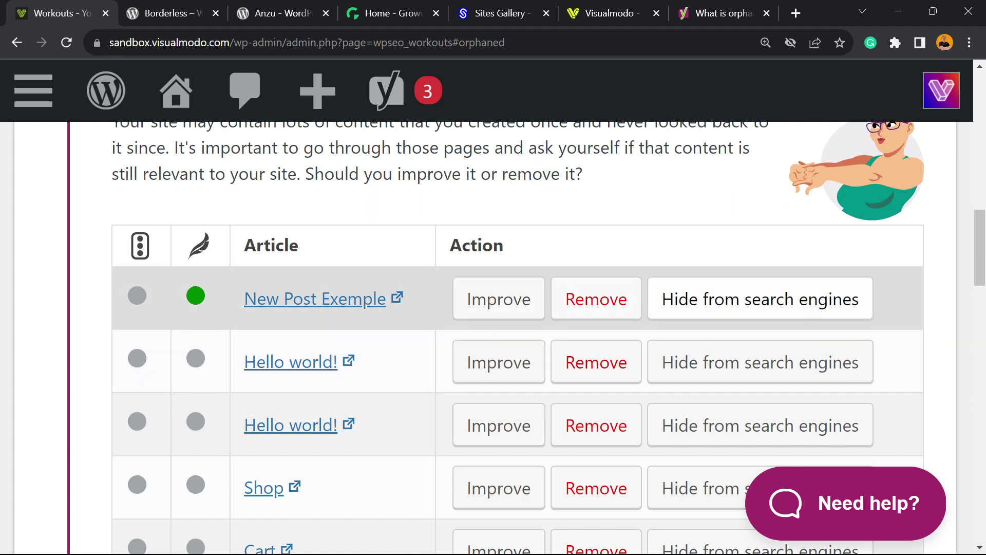
- Mark the New Post Exemple, both Hello world!, Shop and Cart articles for improvement in the orphaned article list
scroll(498, 334, "down", 10)
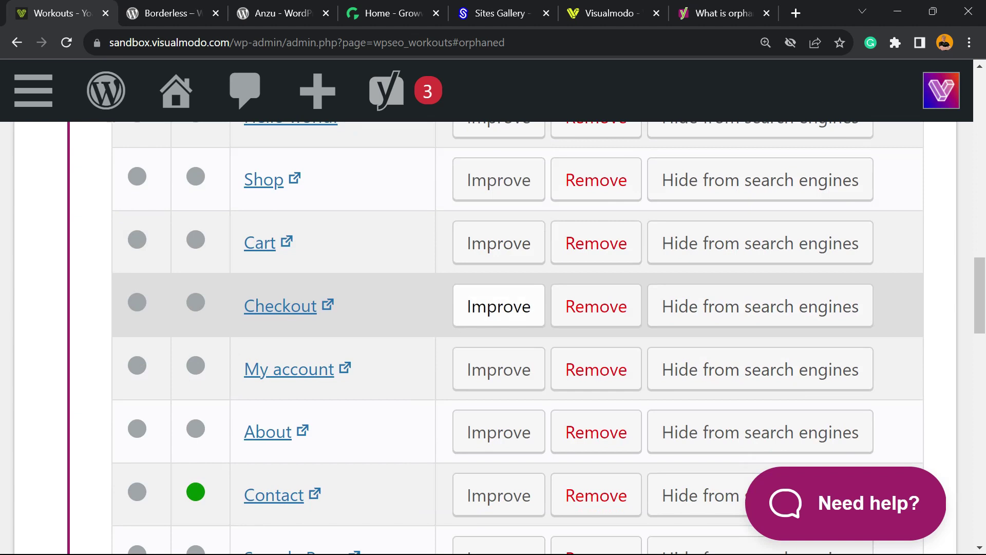
scroll(498, 397, "up", 8)
scroll(498, 308, "up", 3)
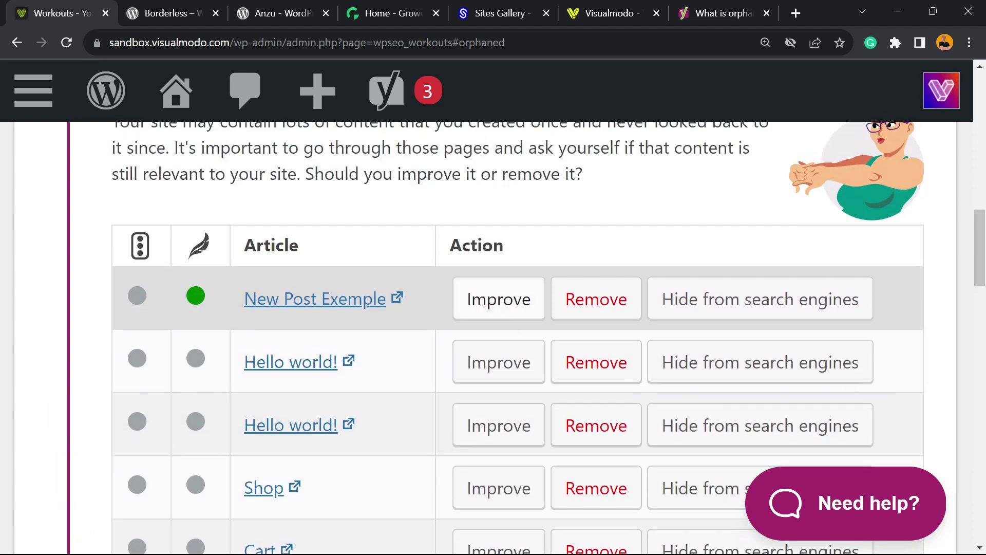
left_click(498, 299)
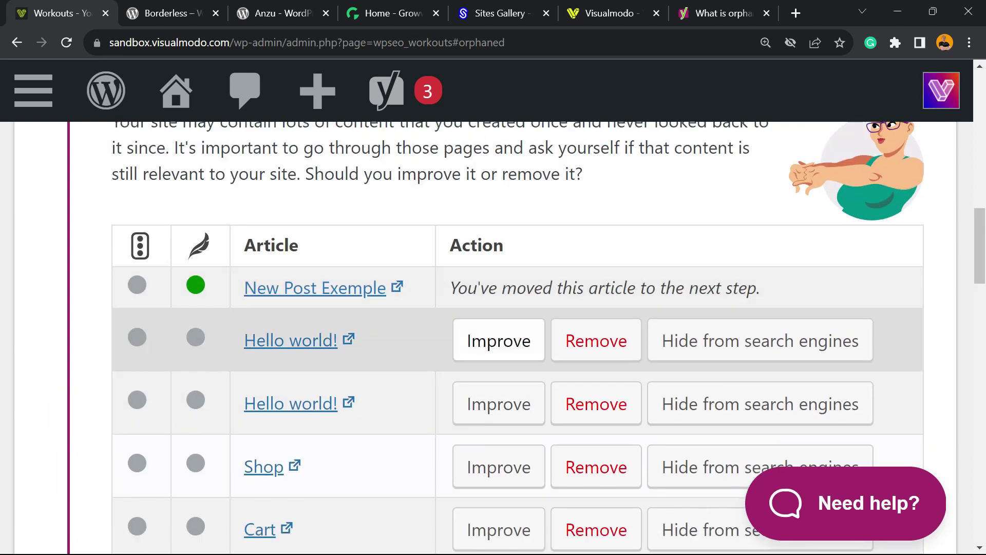
left_click(498, 339)
left_click(498, 381)
scroll(498, 328, "down", 3)
left_click(498, 270)
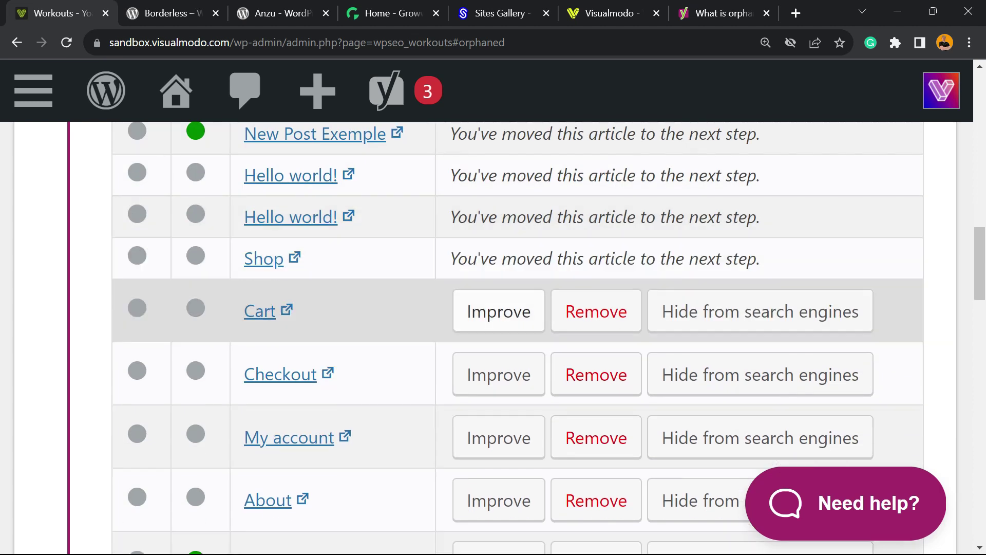
left_click(498, 311)
- Mark the Checkout, Contact, About, My account and Sample Page articles for improvement and finish the first workout step
scroll(498, 308, "down", 3)
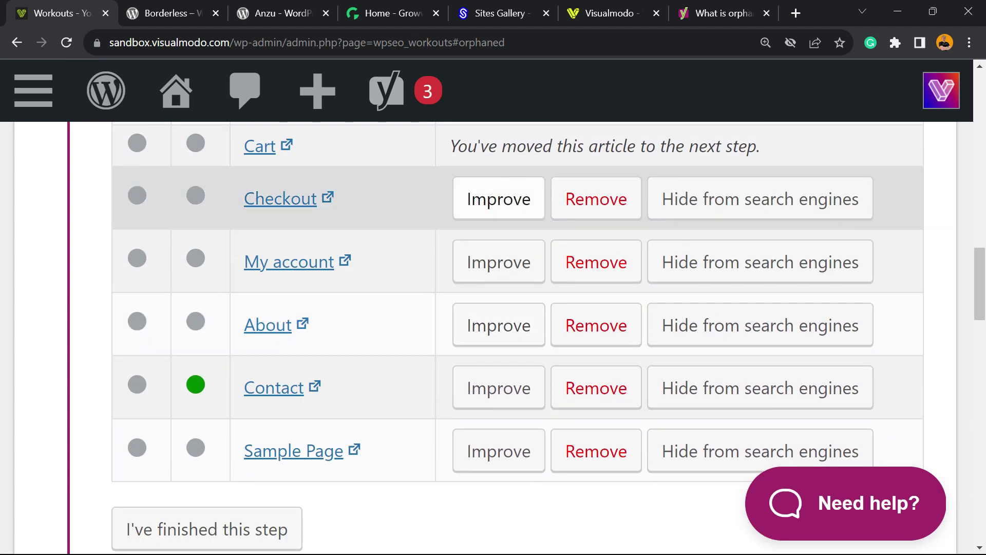
left_click(499, 199)
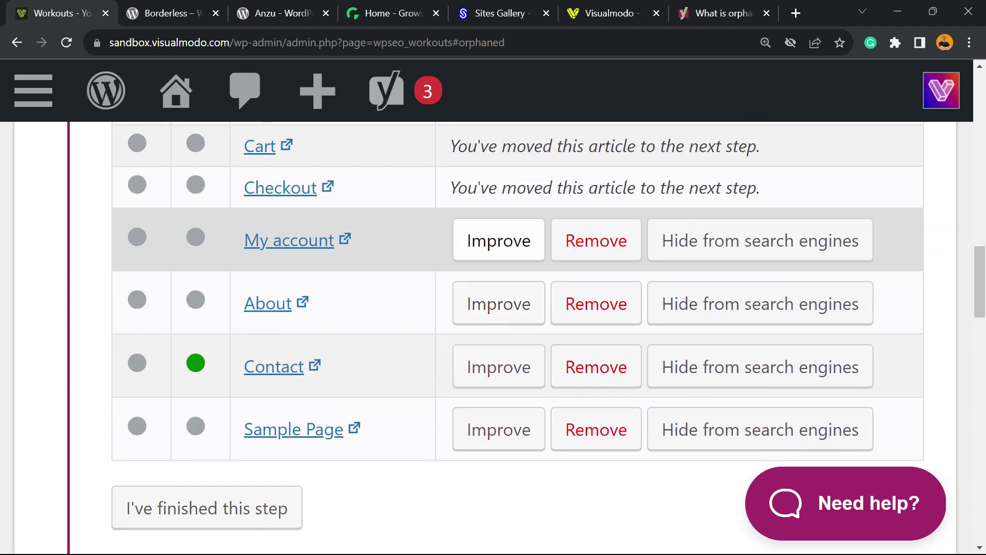
left_click(498, 367)
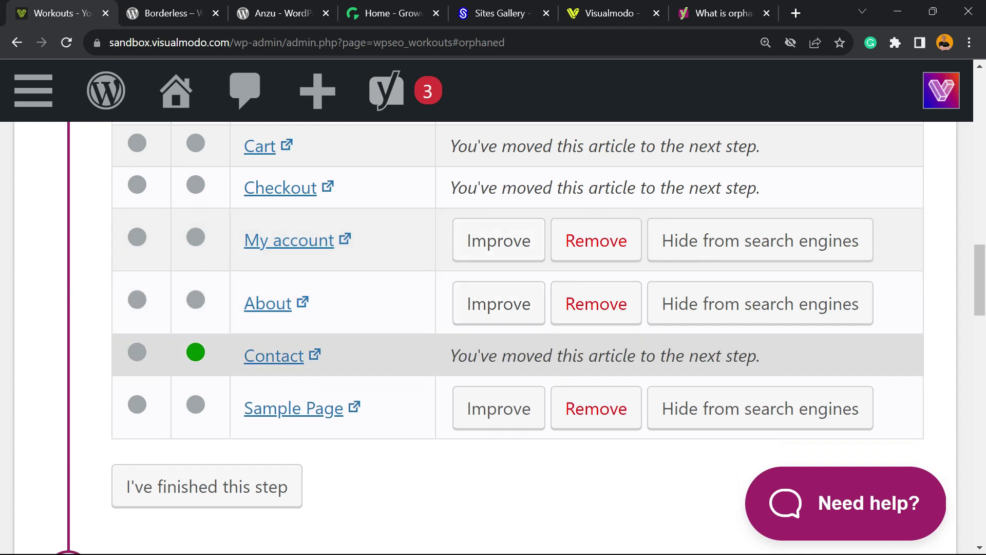
left_click(498, 304)
left_click(500, 236)
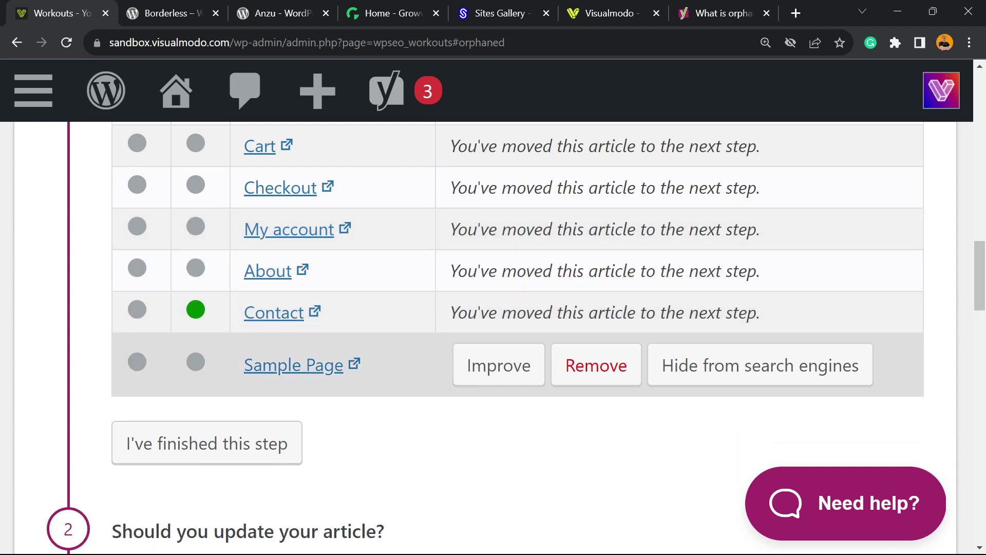
left_click(499, 363)
scroll(493, 308, "down", 3)
left_click(205, 267)
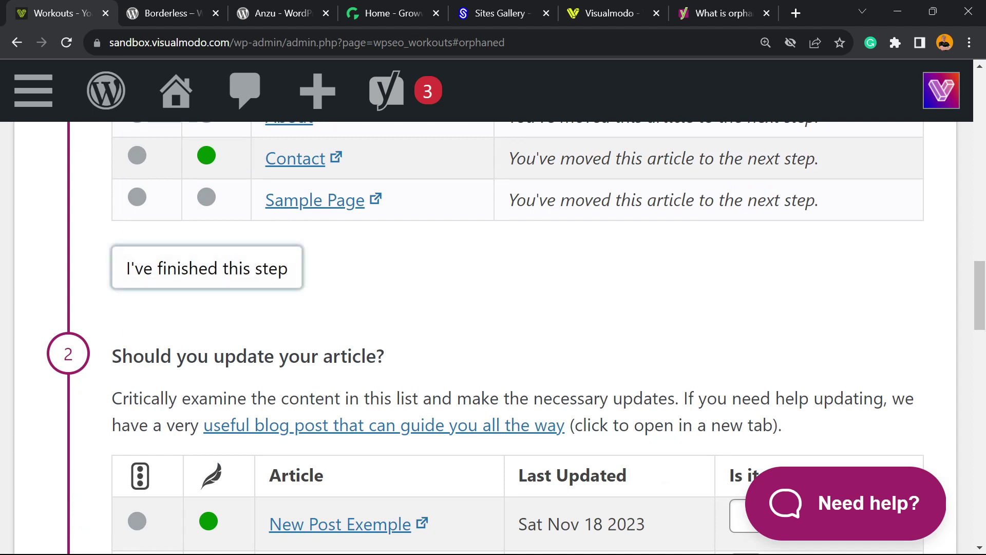
- Review the articles moved to the update list and their last updated dates, and finish the article update step
scroll(493, 329, "up", 6)
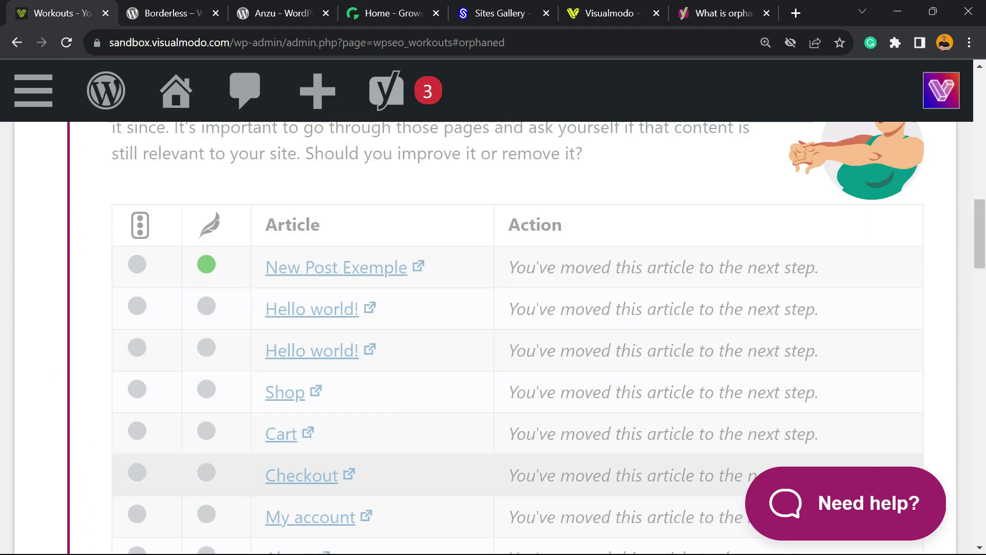
scroll(493, 328, "down", 8)
scroll(493, 308, "up", 6)
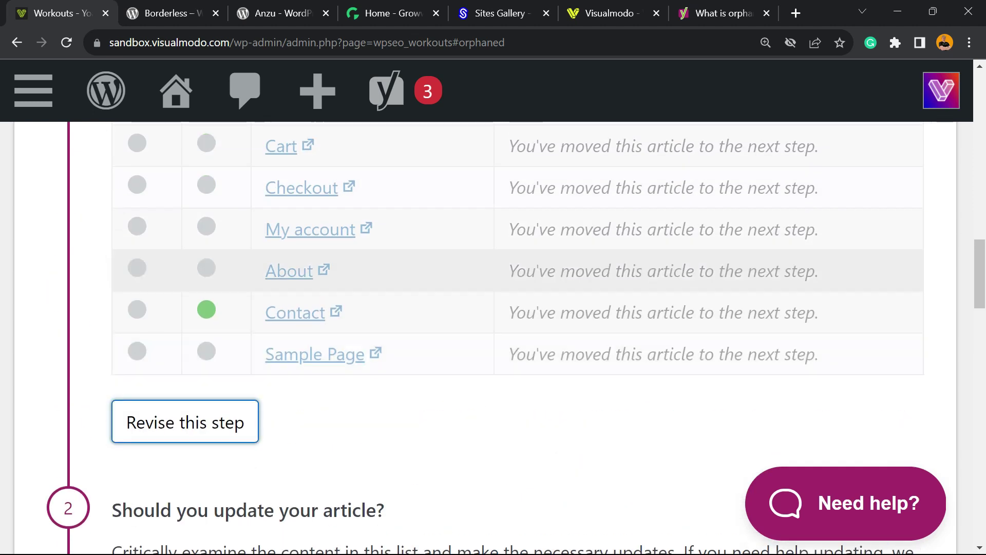
scroll(493, 309, "down", 9)
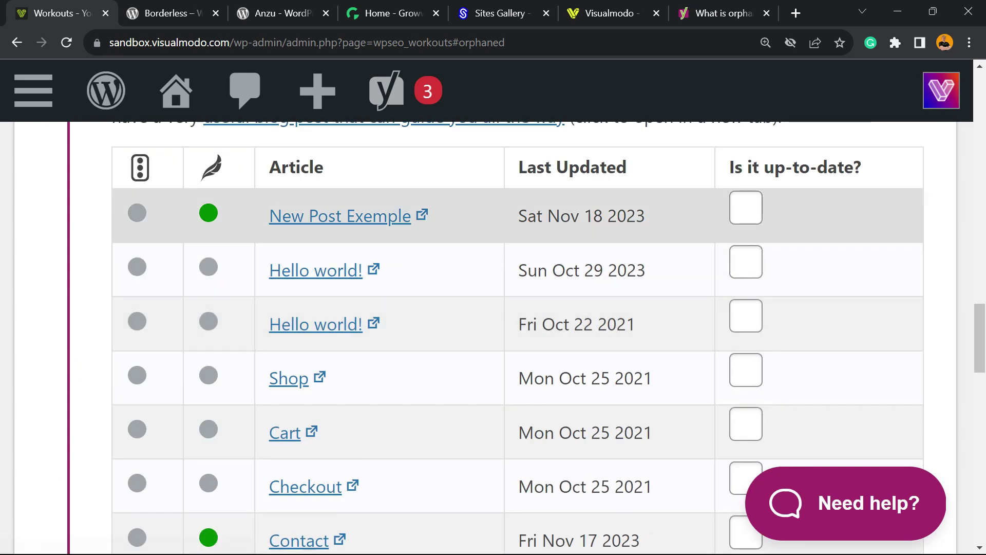
scroll(493, 308, "up", 6)
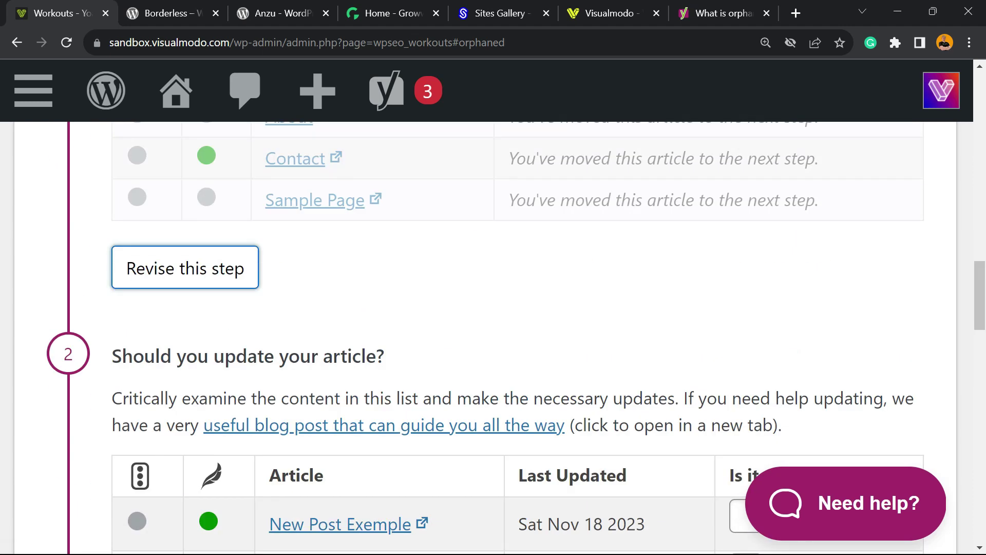
scroll(493, 308, "down", 6)
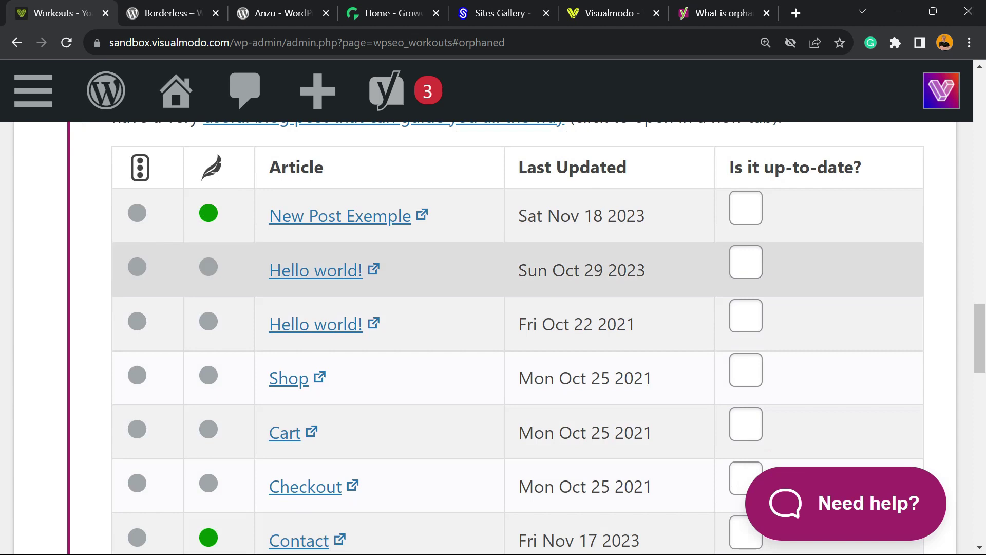
scroll(493, 277, "down", 3)
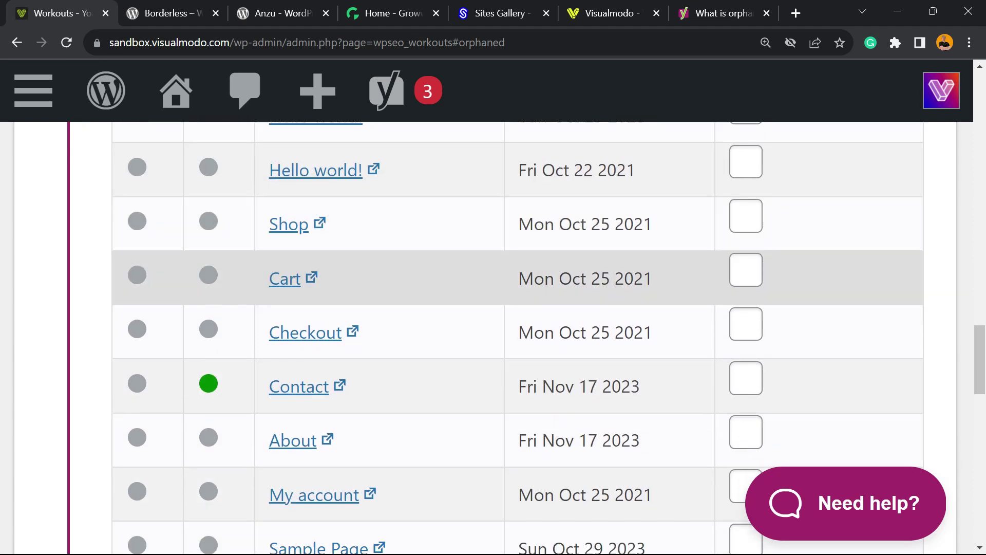
scroll(292, 280, "down", 3)
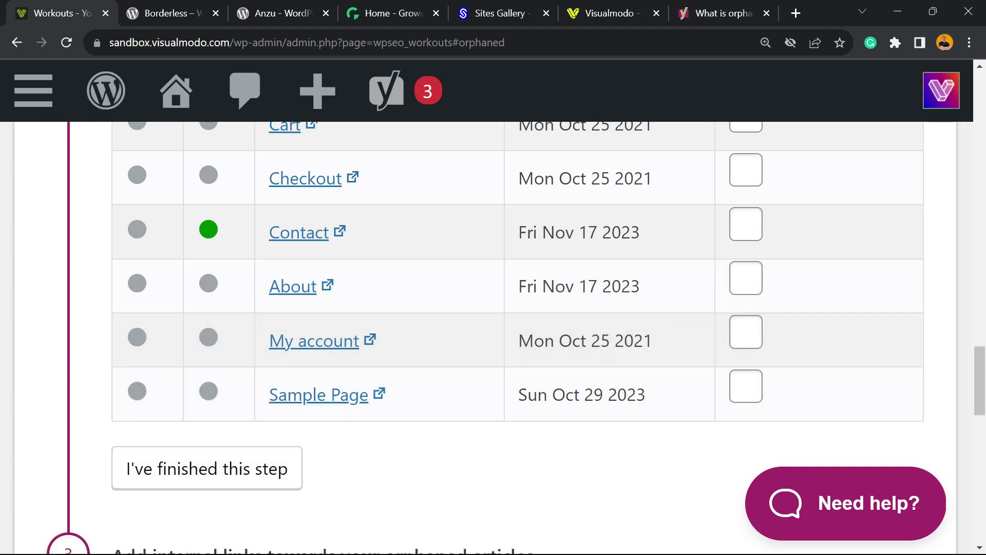
left_click(207, 468)
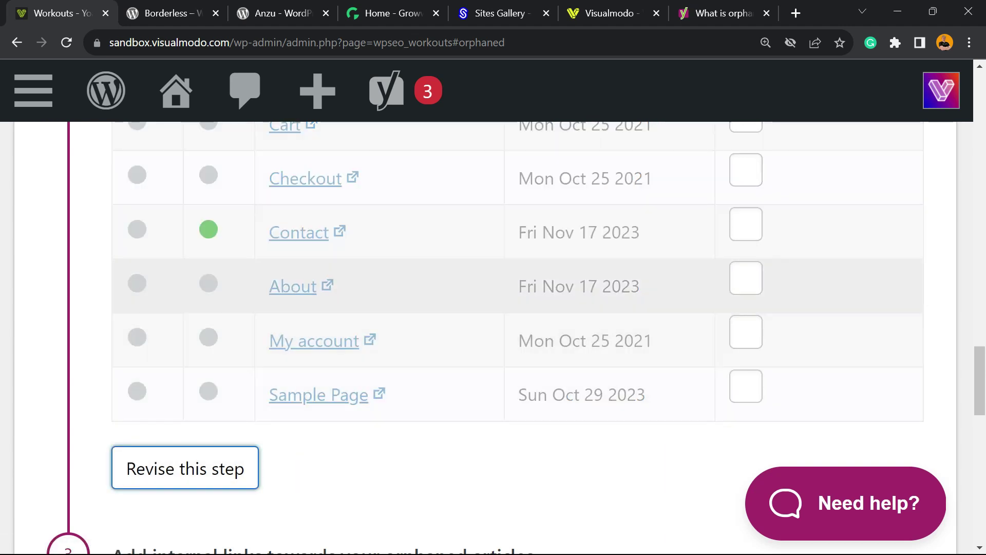
- Examine the workout's section on adding internal links towards orphaned articles and its closing summary section
scroll(484, 337, "down", 6)
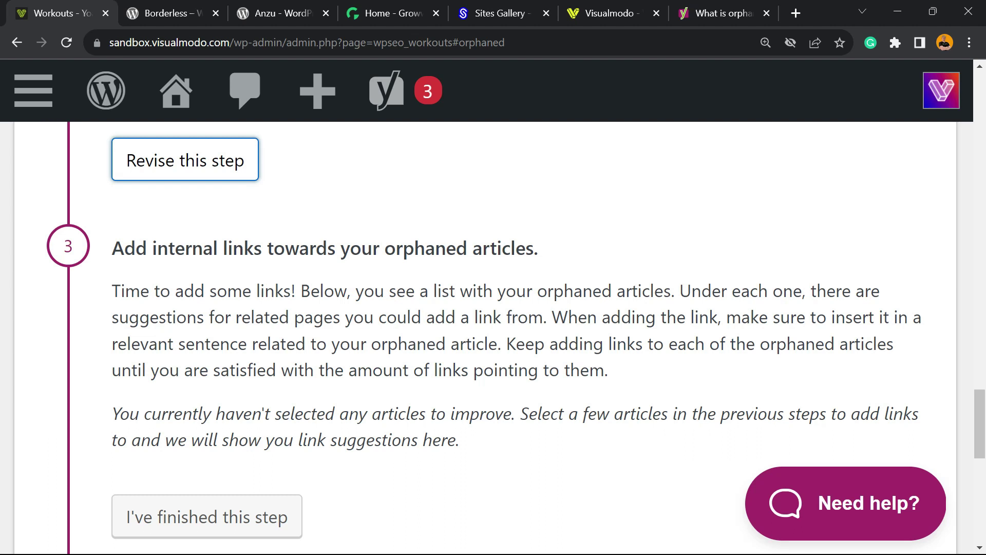
scroll(493, 308, "down", 3)
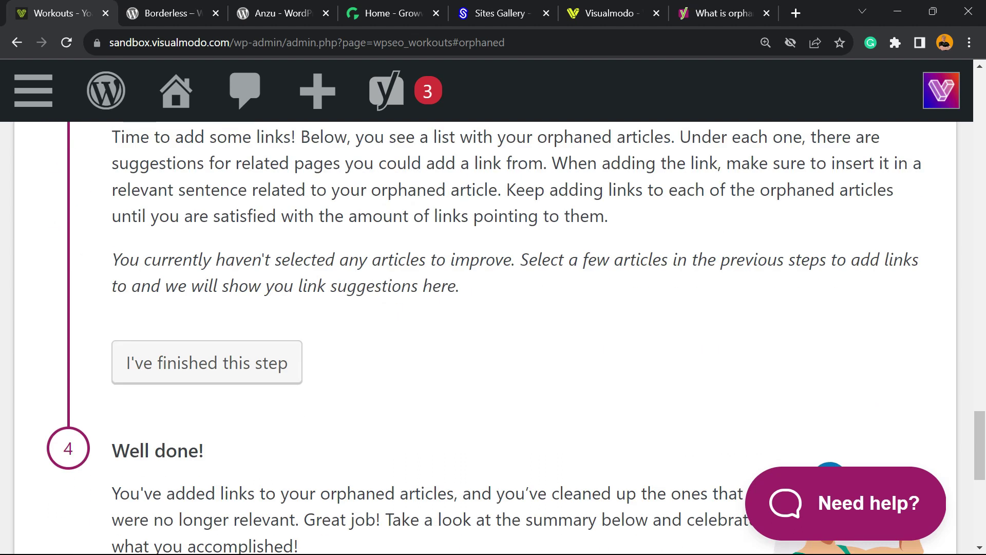
scroll(493, 308, "down", 6)
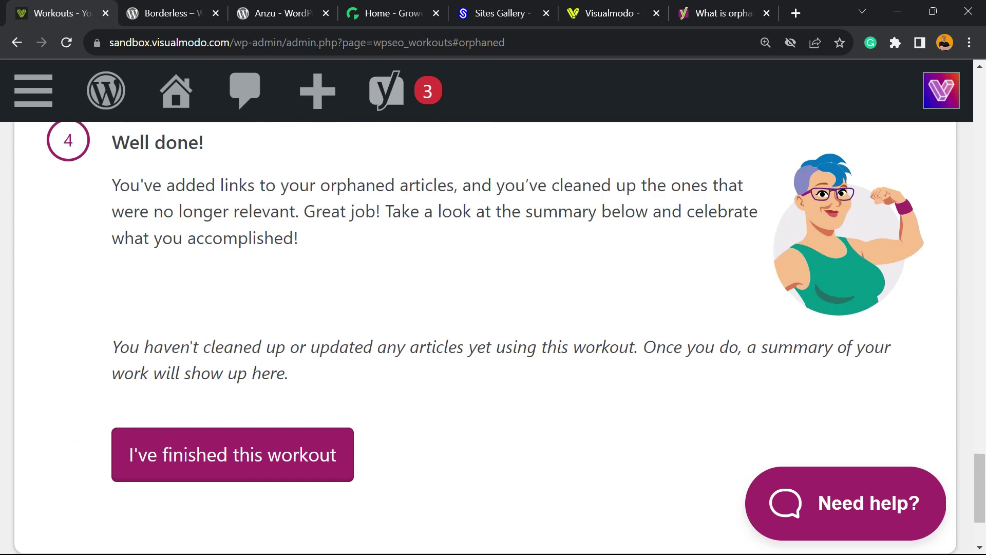
scroll(493, 308, "up", 20)
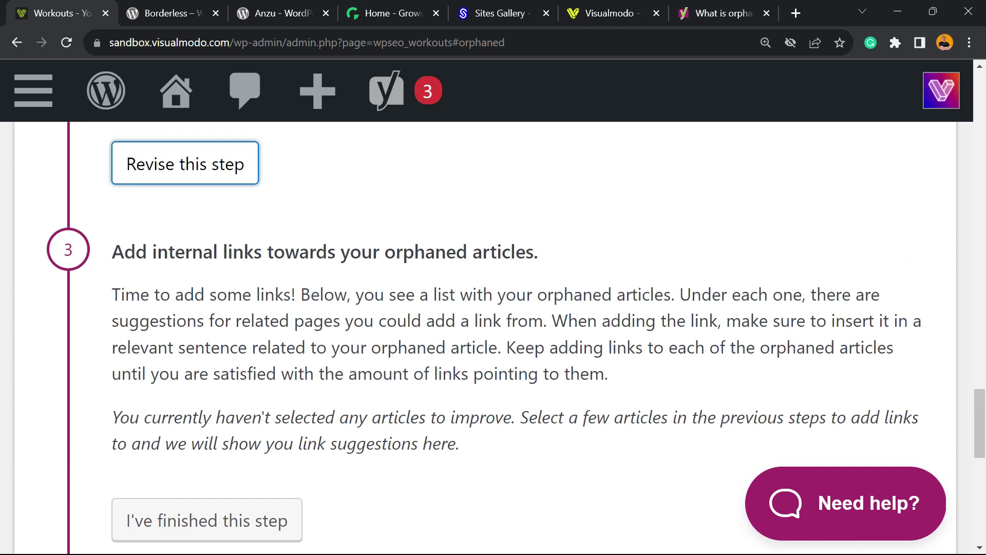
- Leave the workout and open the list of all posts on the site
key("ctrl+minus")
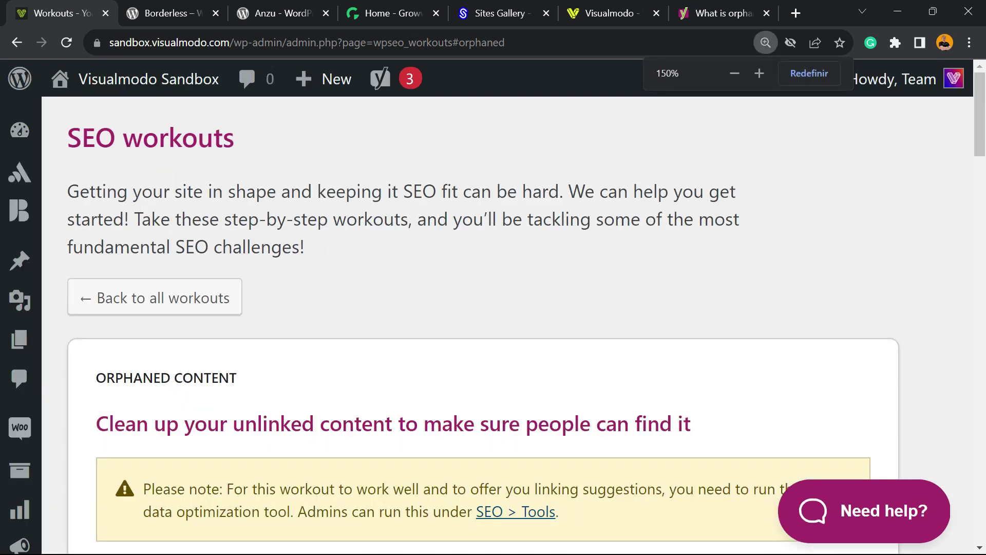
key("ctrl+minus")
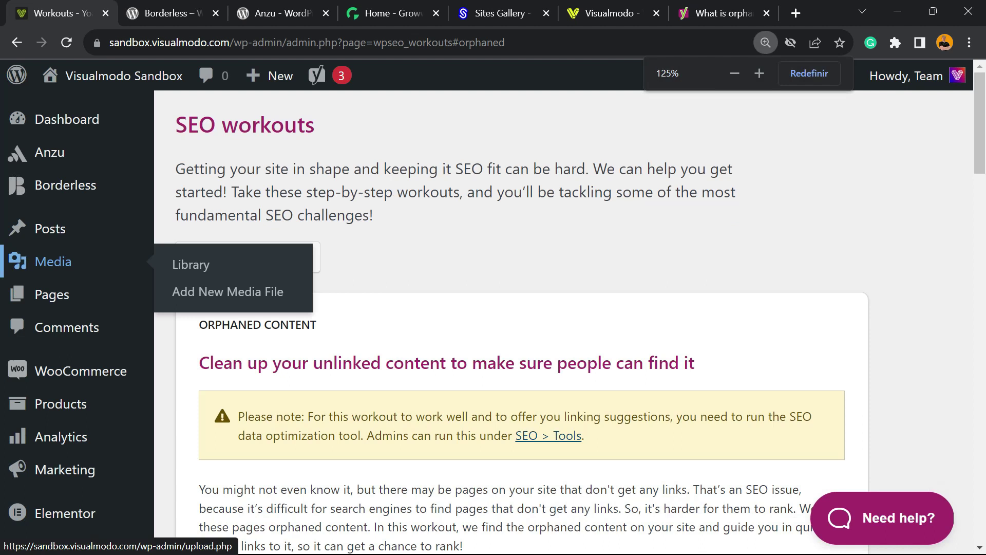
mouse_move(50, 229)
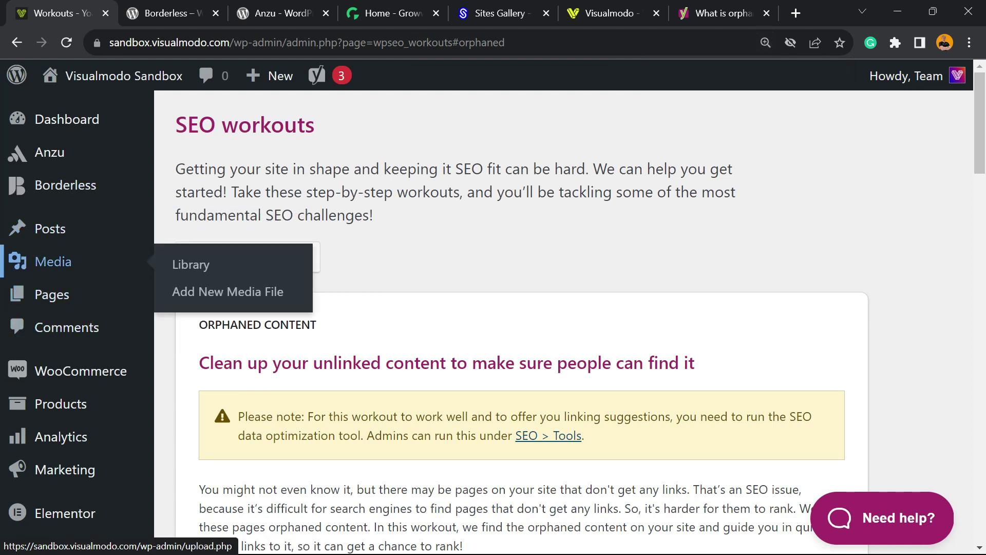
left_click(50, 229)
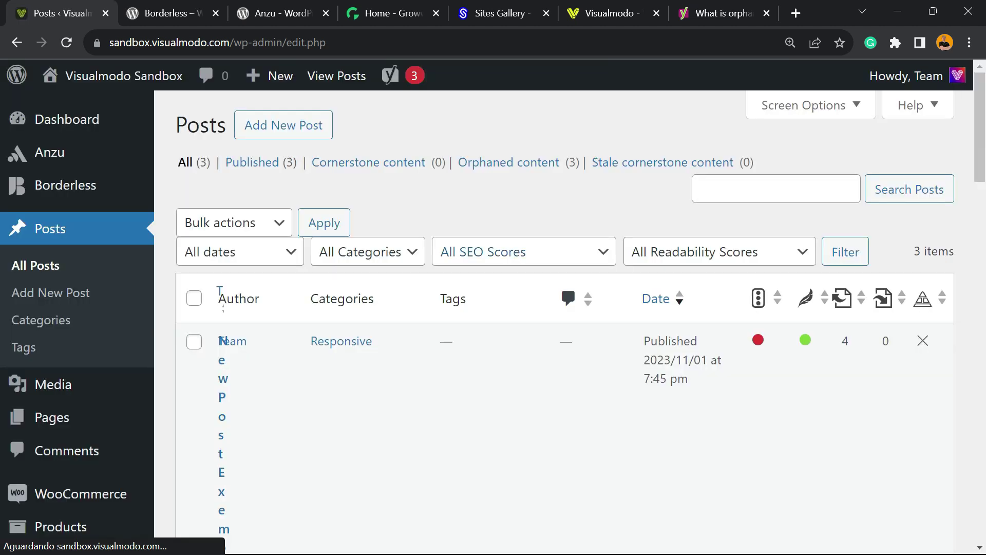
- Examine the filters above the posts list and show only the posts with orphaned content
key("ctrl+plus")
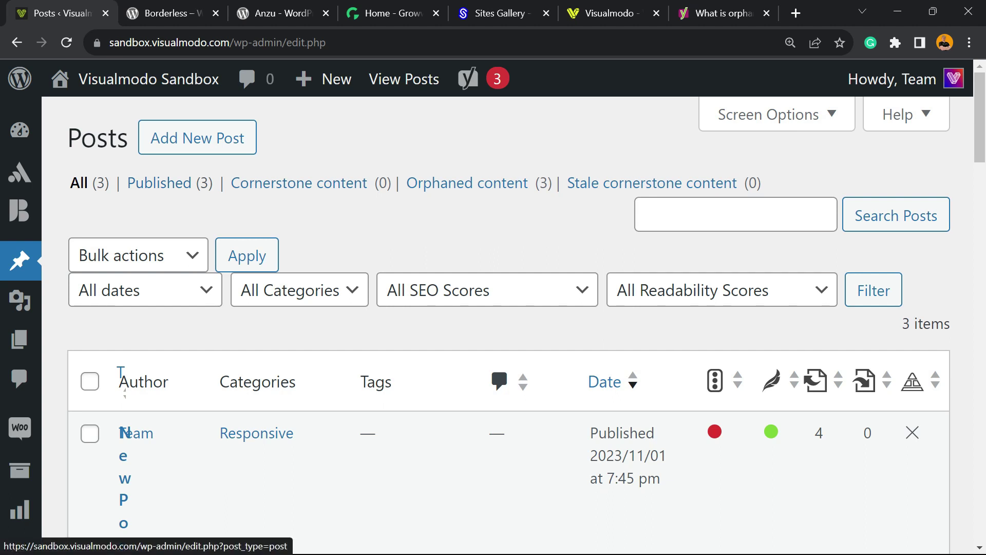
key("ctrl+a")
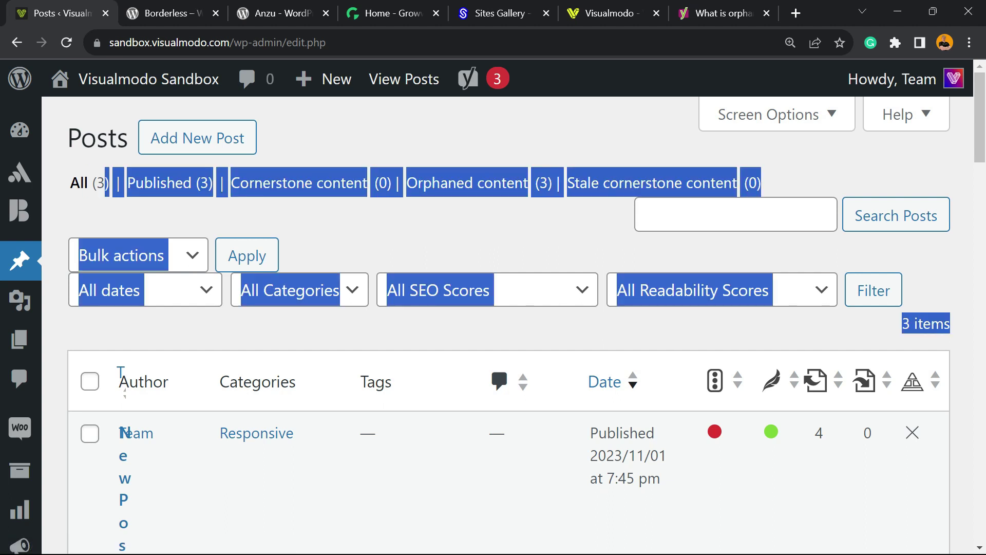
left_click(121, 372)
key("ctrl+a")
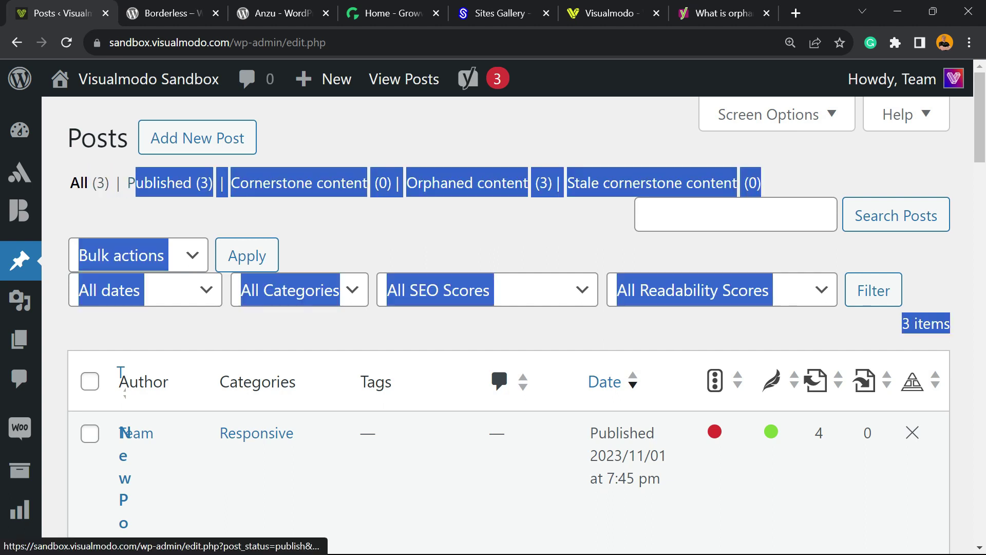
left_click(245, 137)
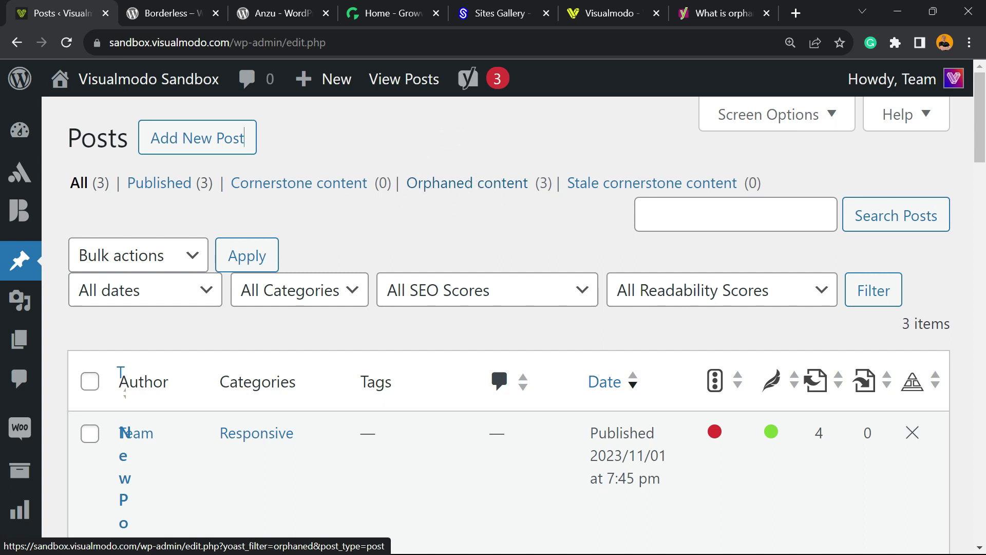
left_click(449, 182)
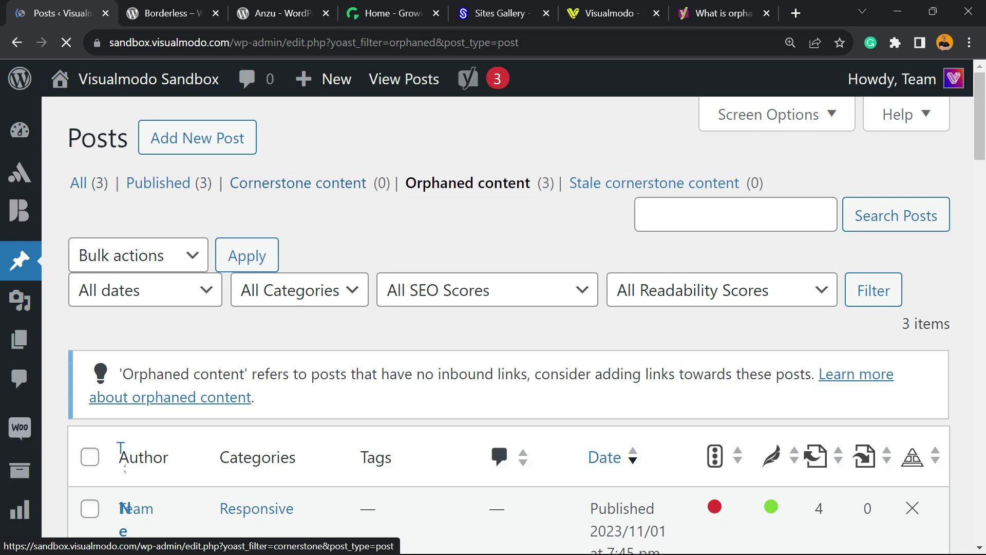
- Look through the orphaned posts and view the New Post Exemple post on the live site
key("ctrl+minus")
key("ctrl+minus")
key("ctrl+minus")
key("ctrl+minus")
scroll(493, 278, "down", 3)
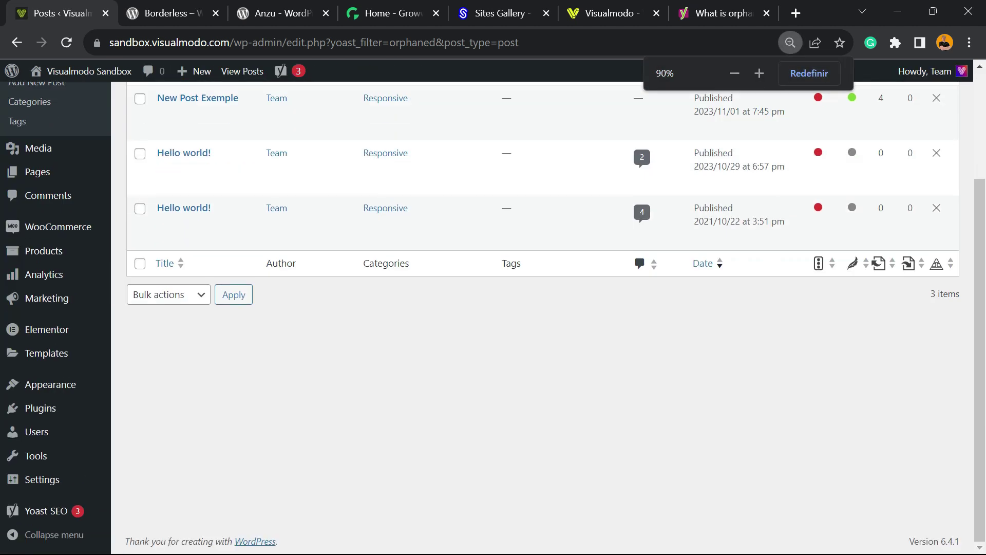
scroll(493, 278, "up", 3)
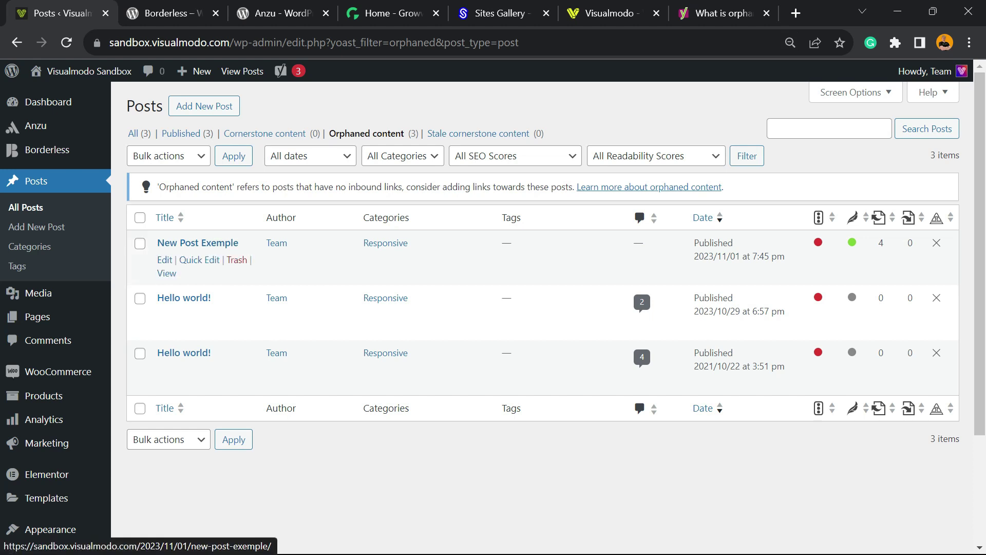
left_click(167, 272)
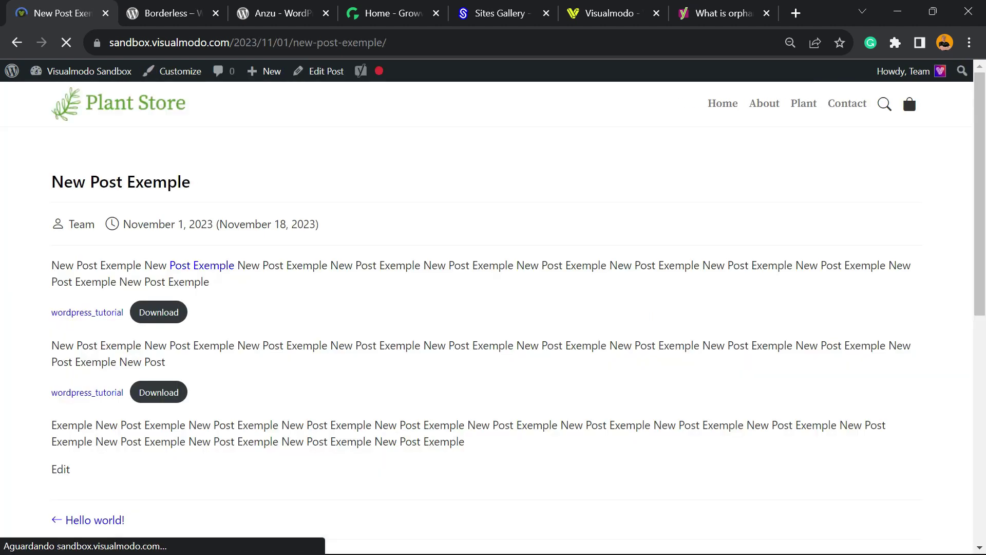
- Go to the site's home page and open it for editing with Elementor
left_click(274, 42)
left_click(118, 104)
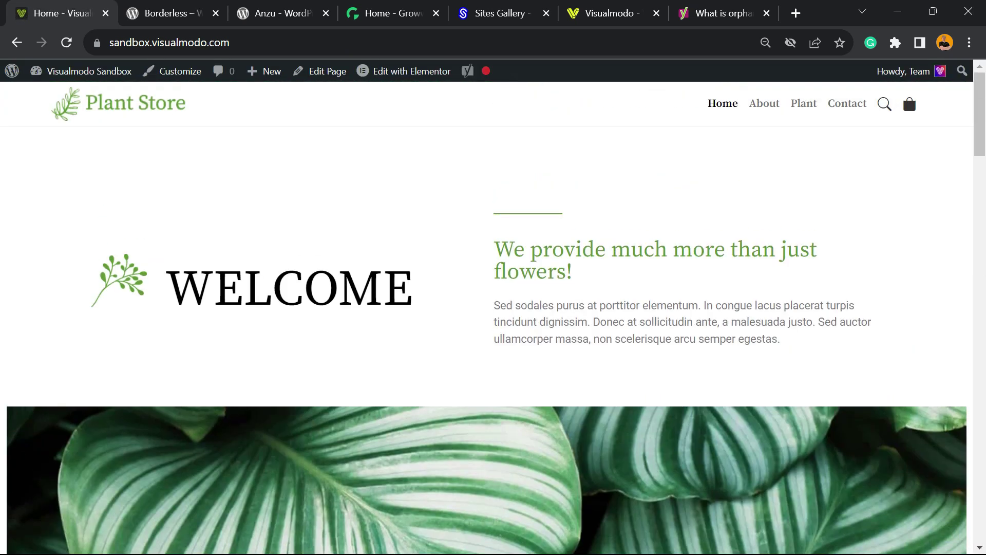
left_click(405, 70)
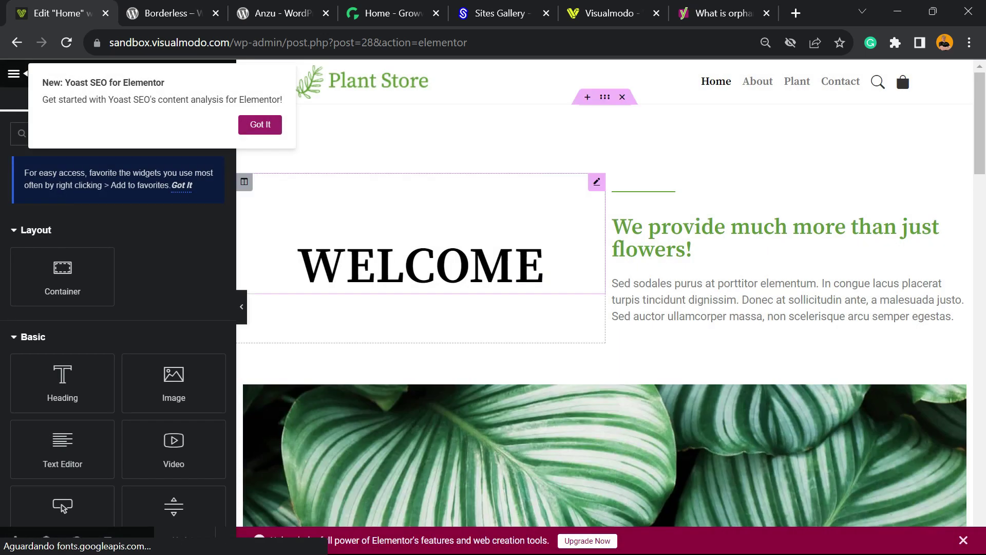
- Link the word "elementum" in the paragraph under "We provide much more than just flowers!" to the New Post Exemple post and update the page
left_click(643, 299)
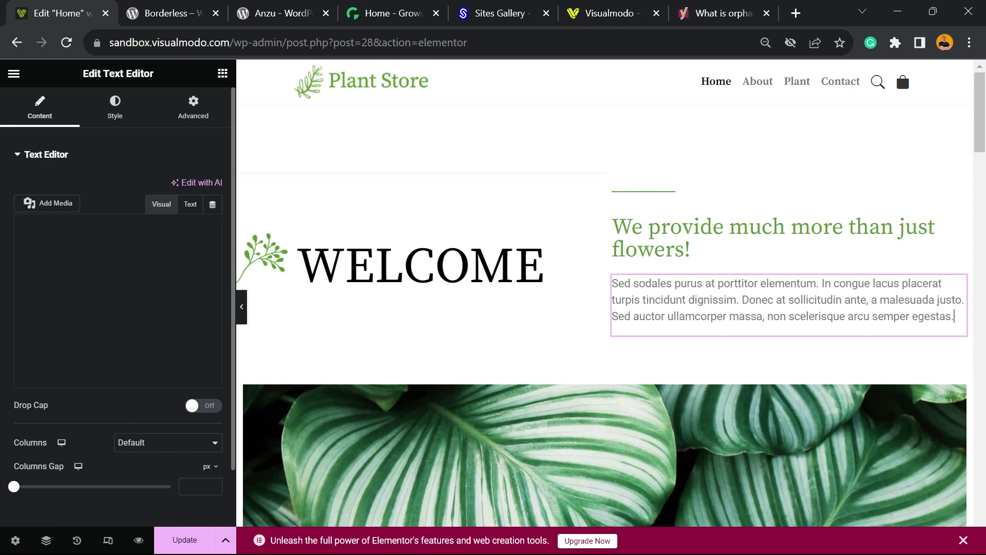
double_click(75, 294)
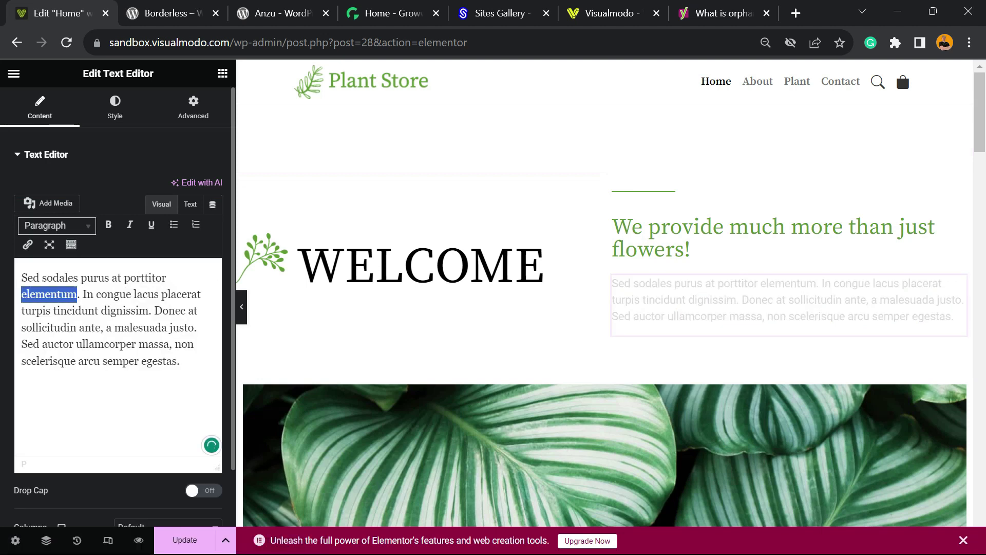
key("ctrl+v")
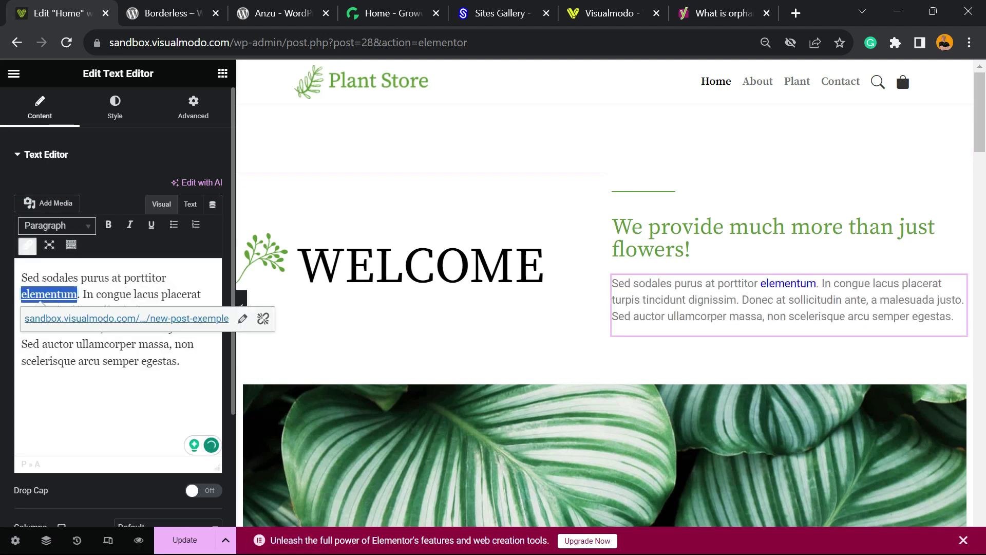
left_click(73, 277)
left_click(185, 540)
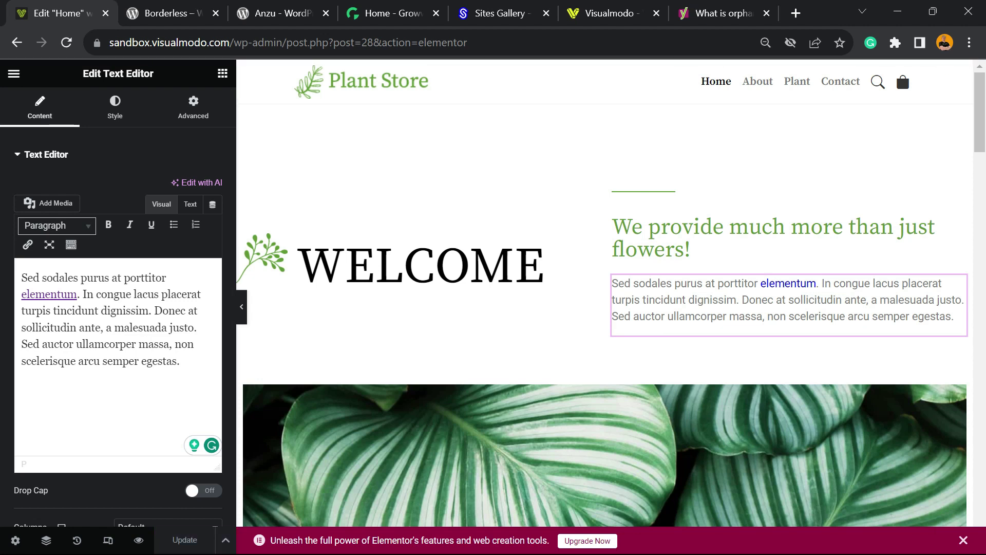
- Leave the Elementor editor and go back to the WordPress admin dashboard
left_click(14, 74)
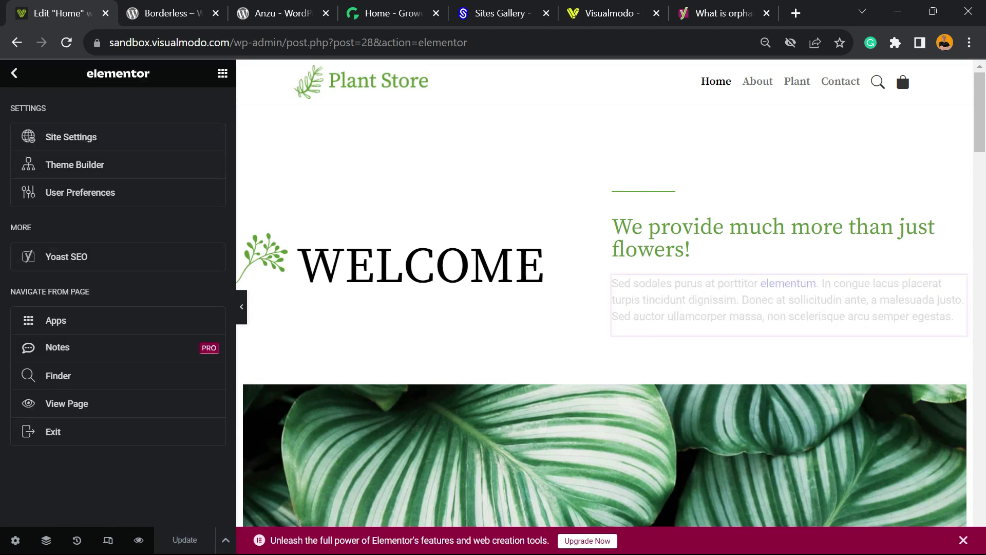
left_click(14, 74)
left_click(14, 74)
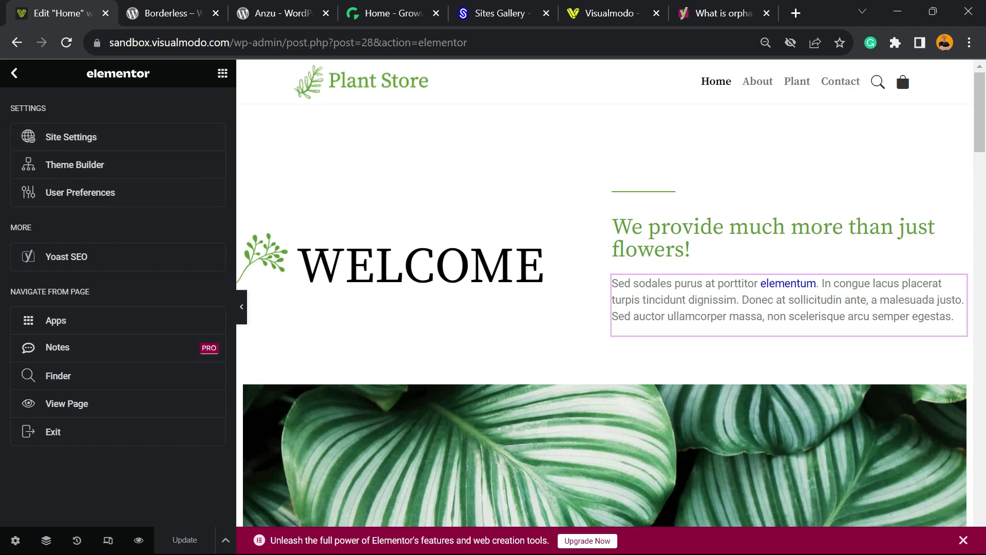
left_click(53, 432)
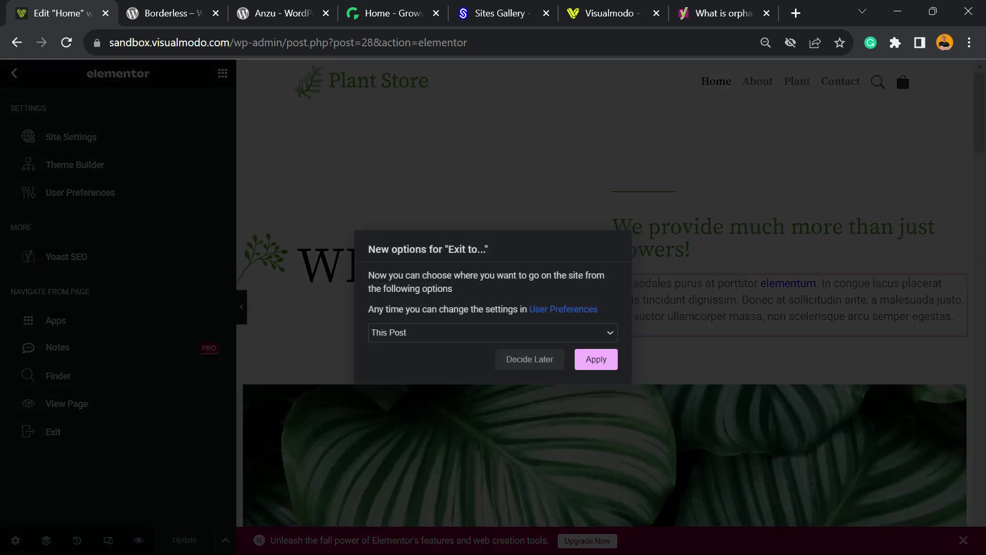
key("Escape")
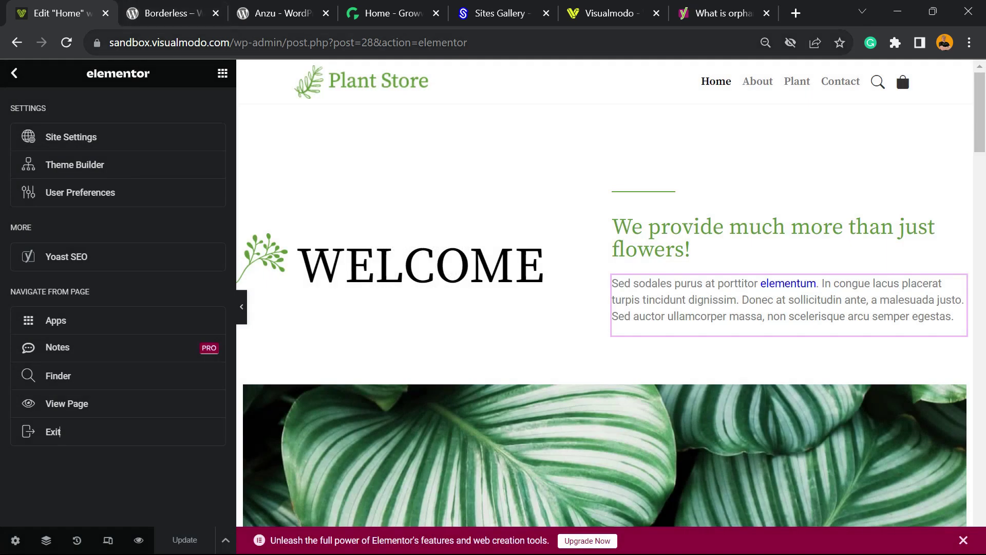
left_click_drag(277, 42, 466, 43)
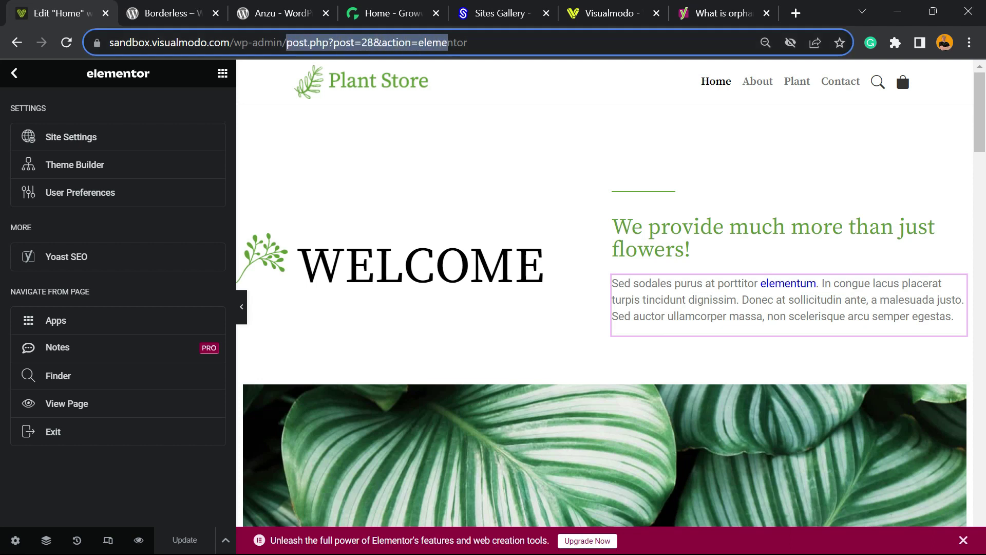
key("BackSpace")
key("Return")
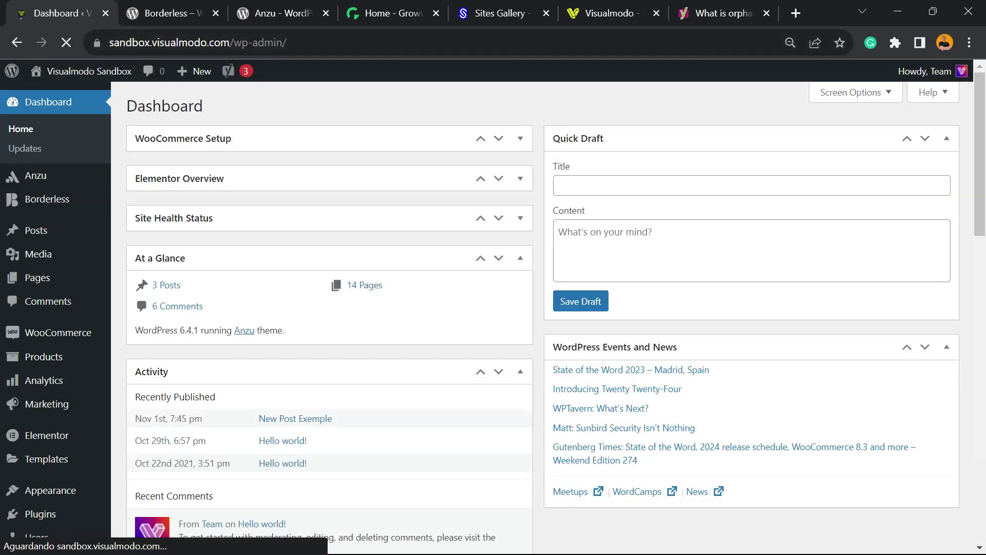
- Open the list of all posts and show only the posts with orphaned content
mouse_move(39, 254)
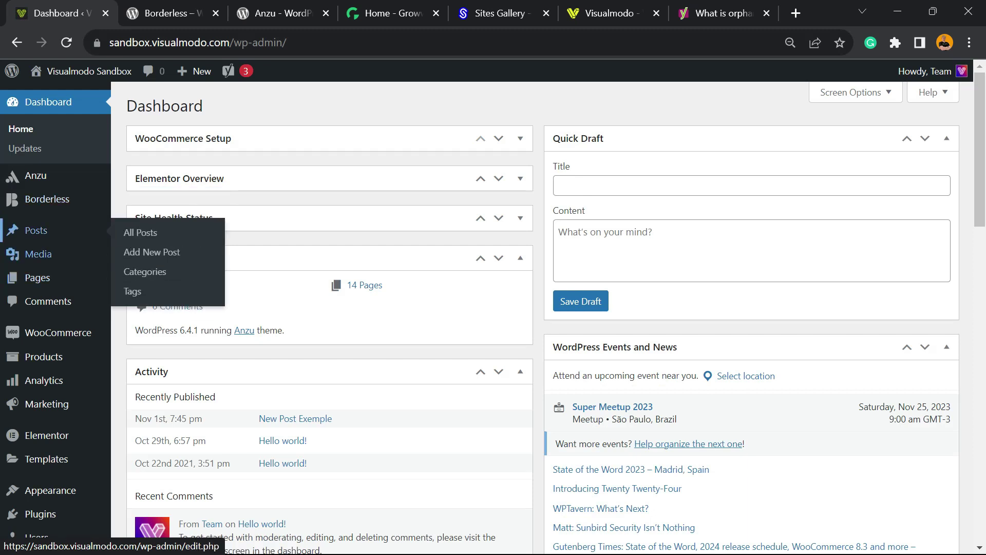
left_click(35, 230)
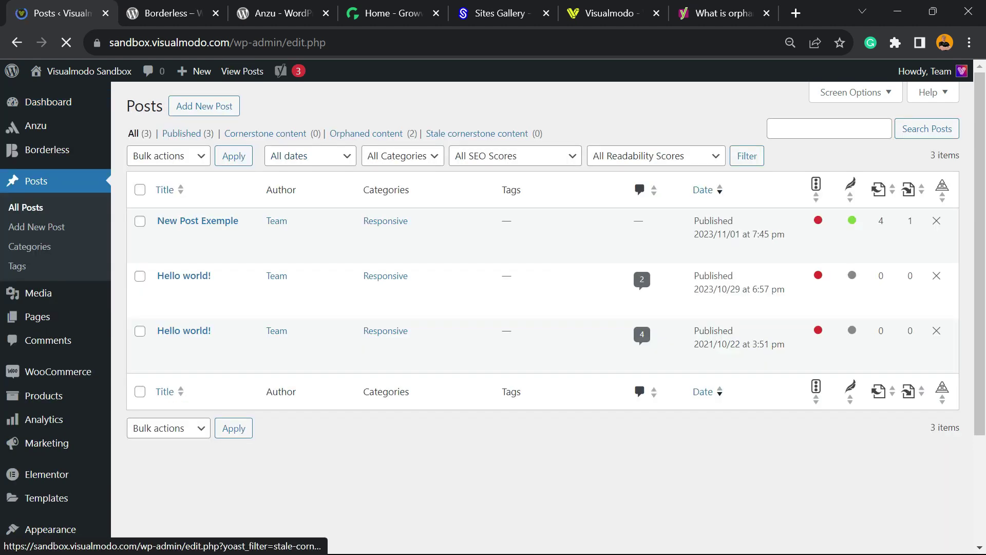
key("ctrl+plus")
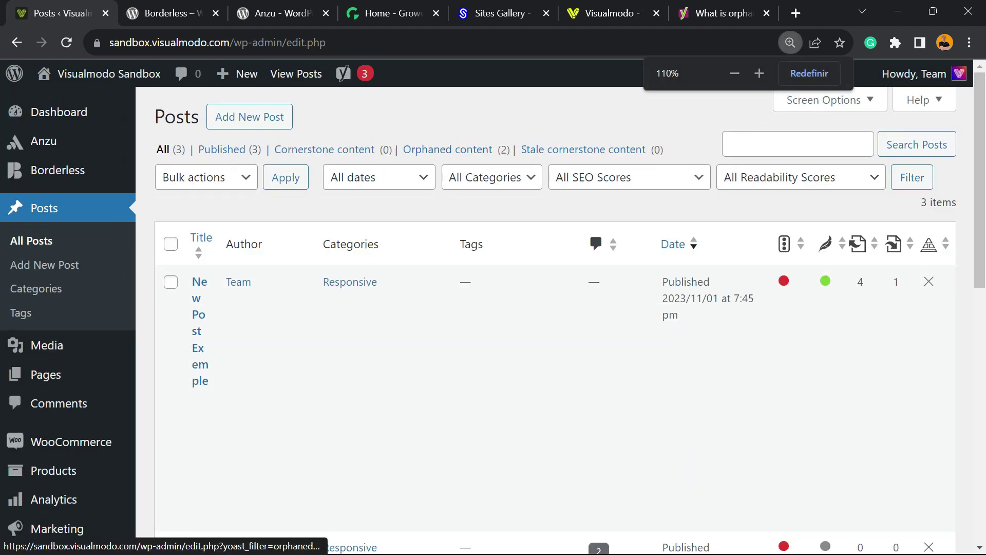
left_click(447, 149)
key("ctrl+minus")
key("ctrl+minus")
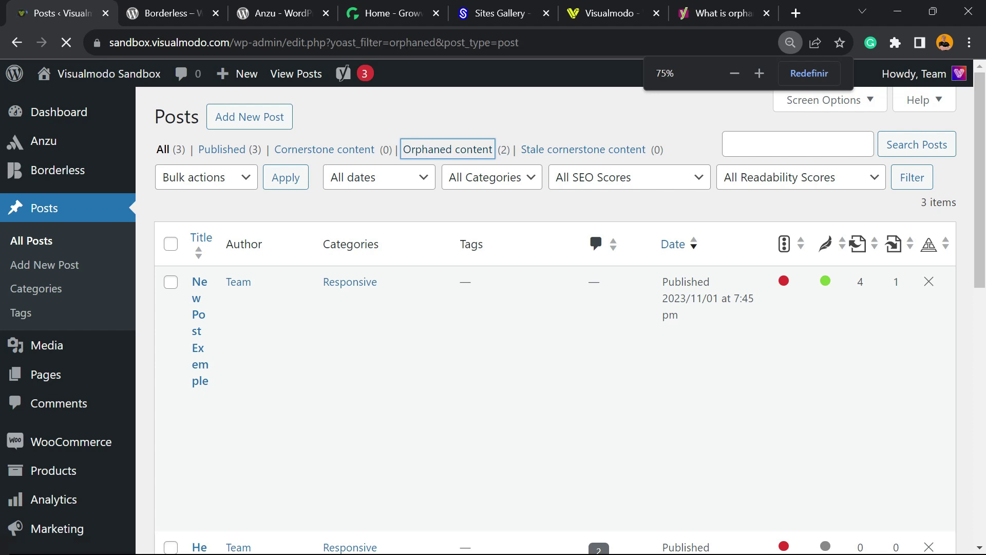
left_click(446, 144)
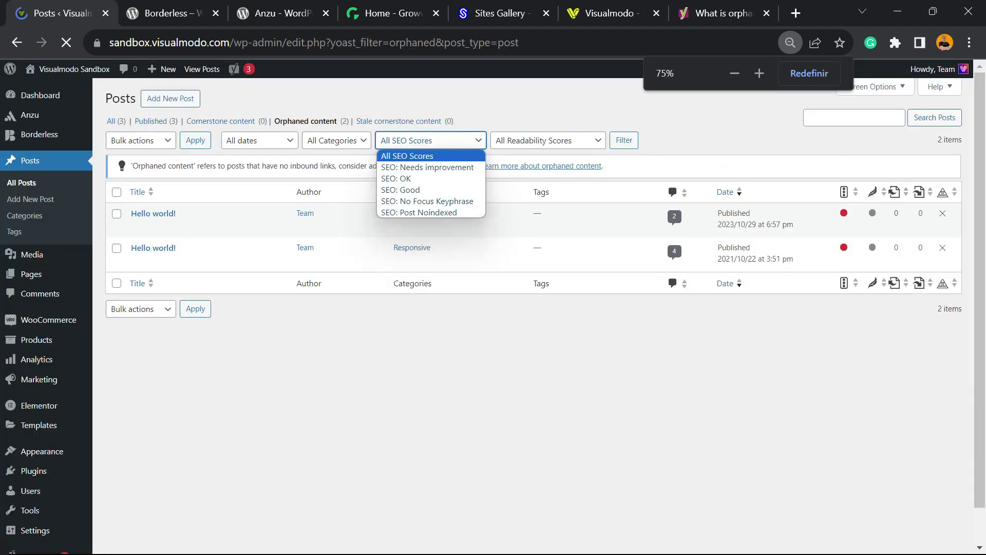
- View the orphaned Hello world! post of October 29, 2023 on the live site and return to the posts list
left_click(220, 304)
key("ctrl+plus")
key("ctrl+plus")
key("ctrl+plus")
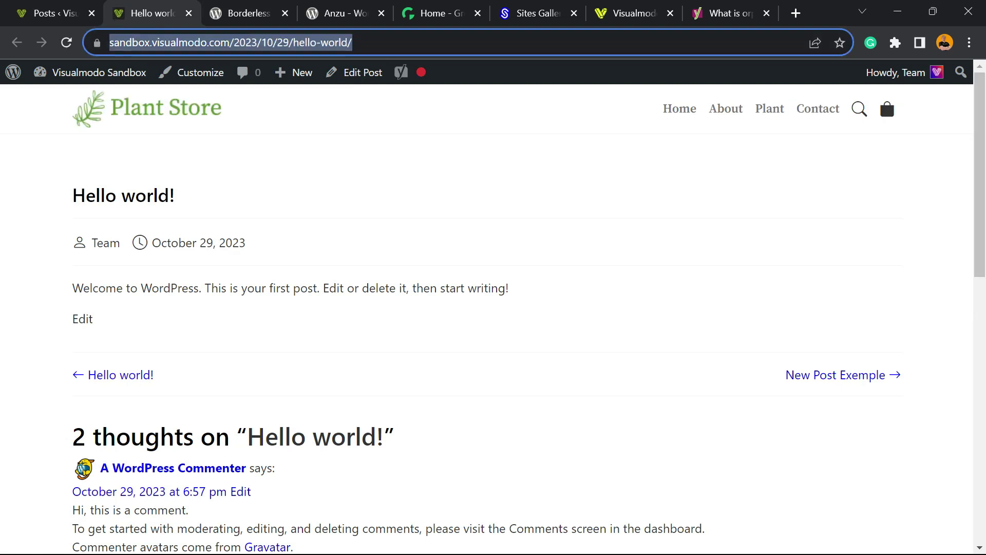
left_click(54, 13)
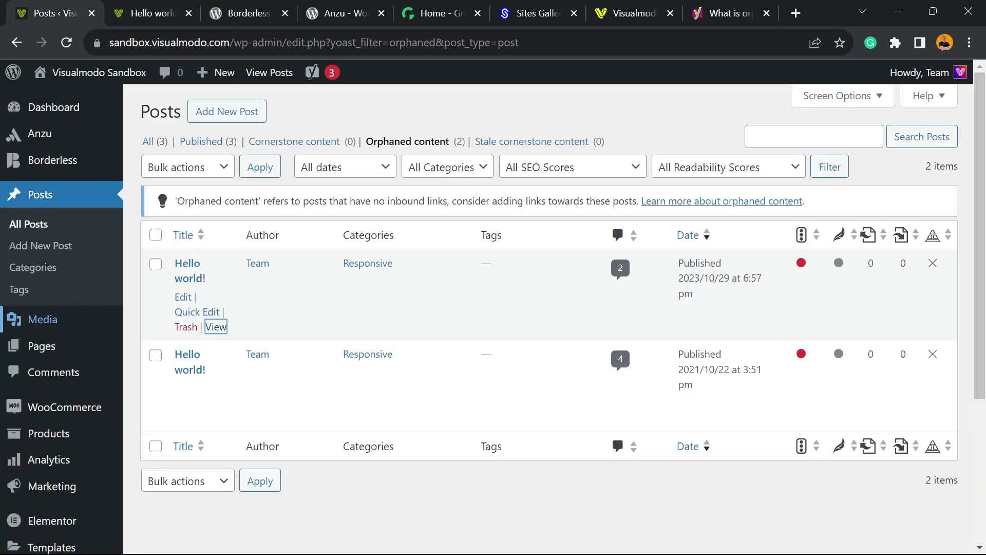
- Open the list of all pages and show only the pages with orphaned content
left_click(41, 346)
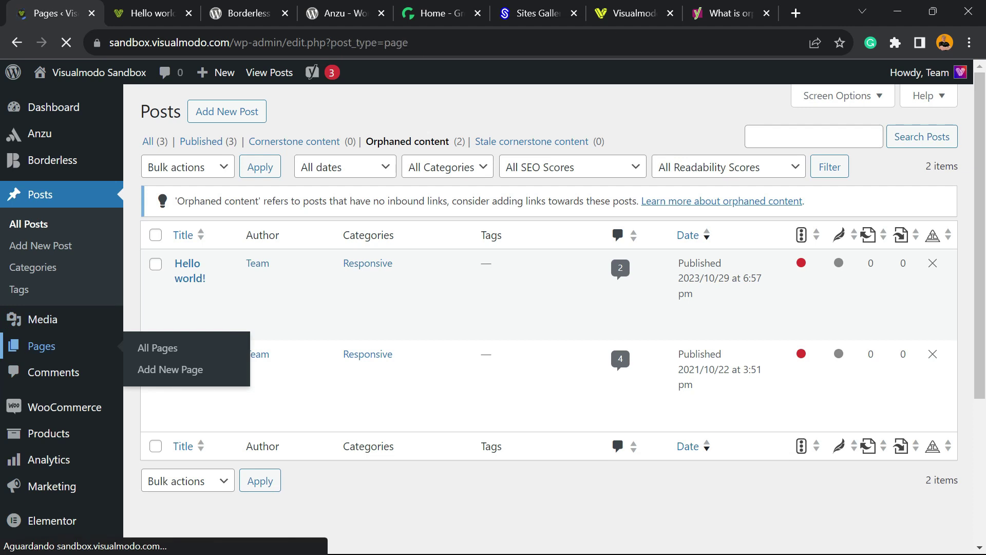
key("ctrl+plus")
key("ctrl+plus")
key("ctrl+plus")
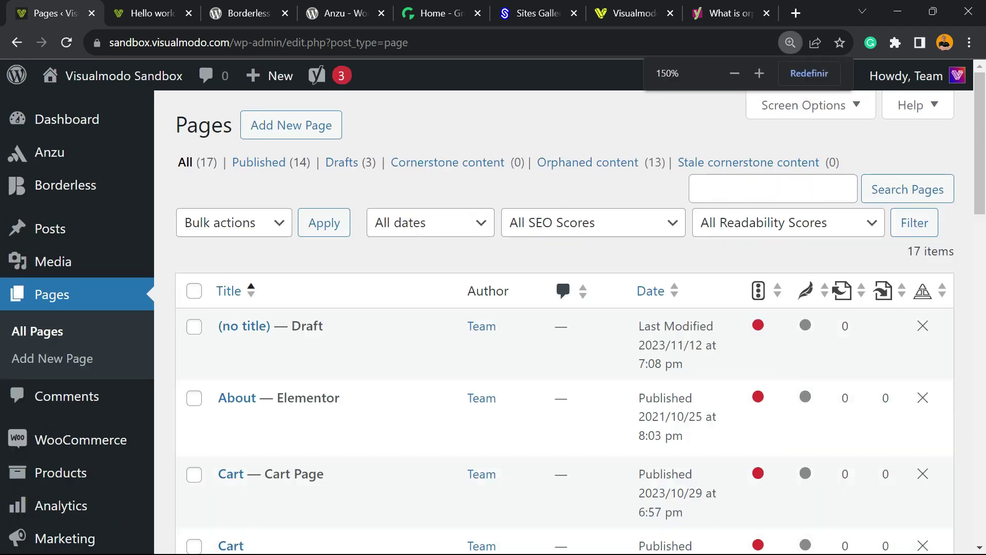
key("ctrl+plus")
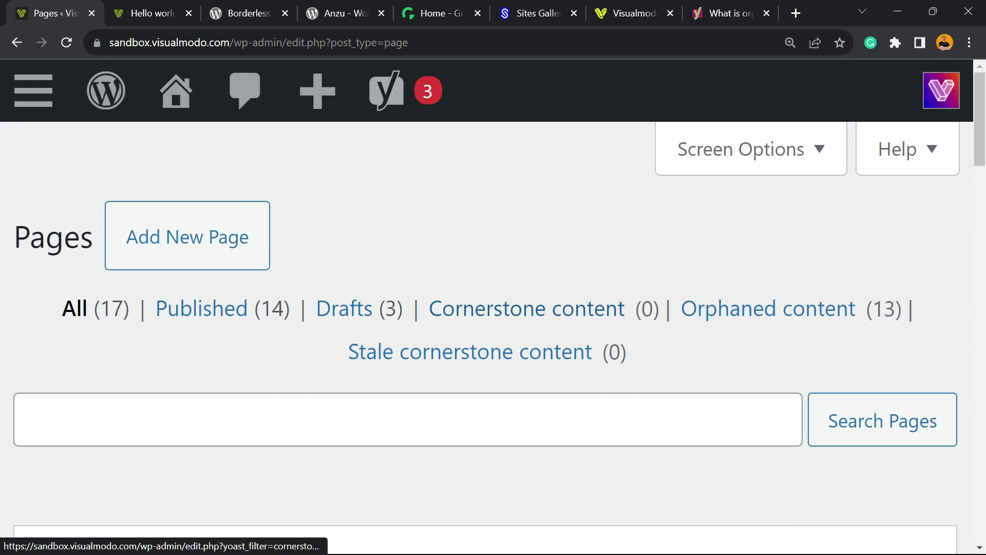
left_click(768, 309)
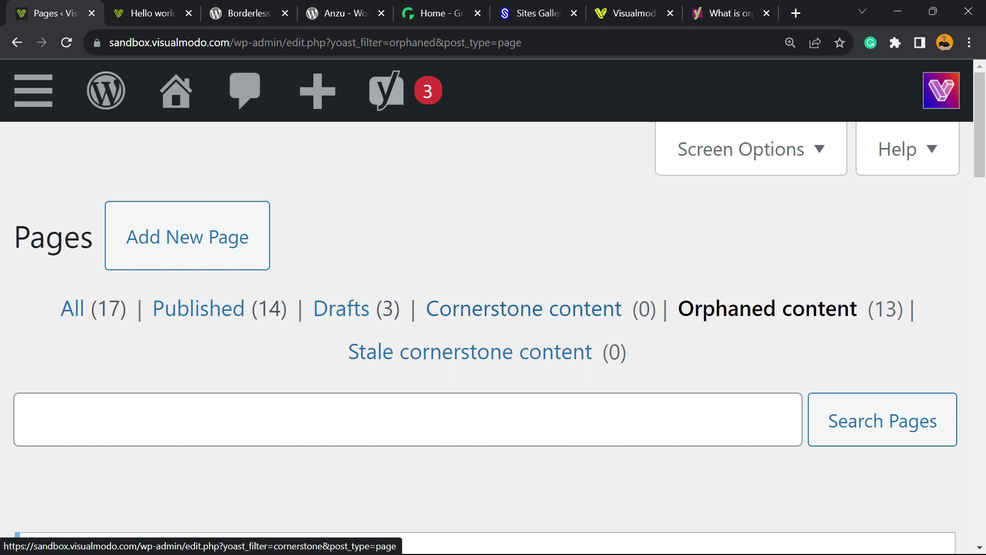
- Look through the whole list of orphaned pages and their internal link counts
key("ctrl+minus")
key("ctrl+minus")
key("ctrl+minus")
key("ctrl+minus")
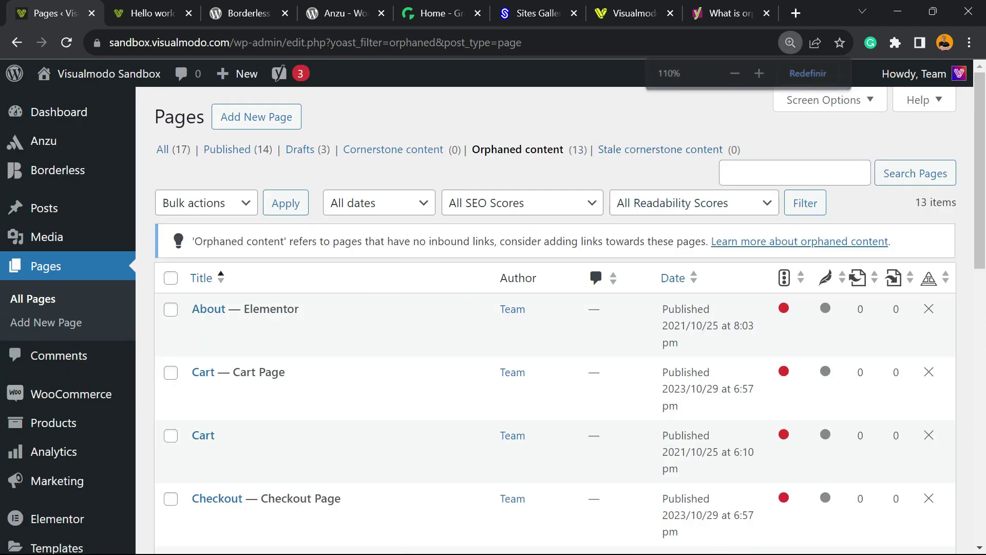
scroll(555, 231, "down", 12)
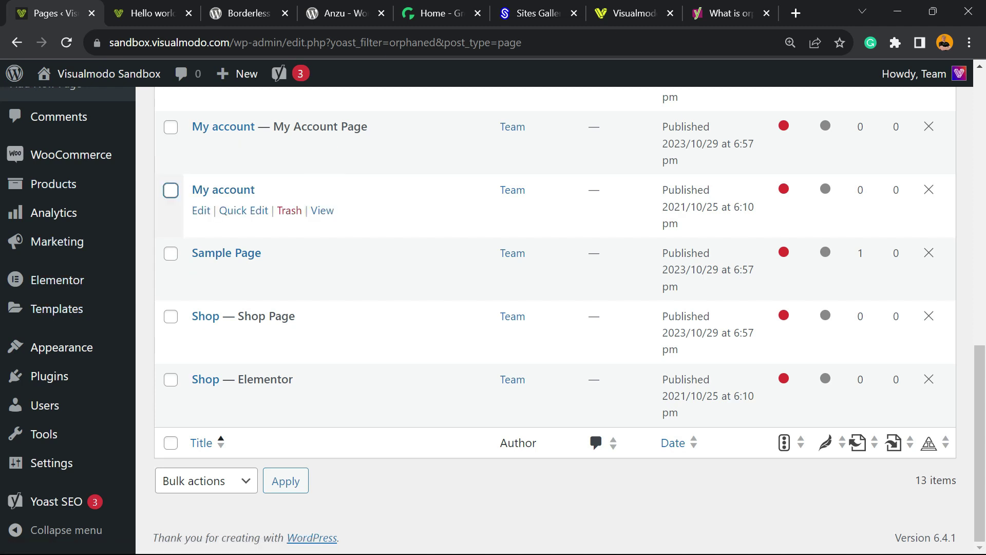
scroll(170, 190, "up", 10)
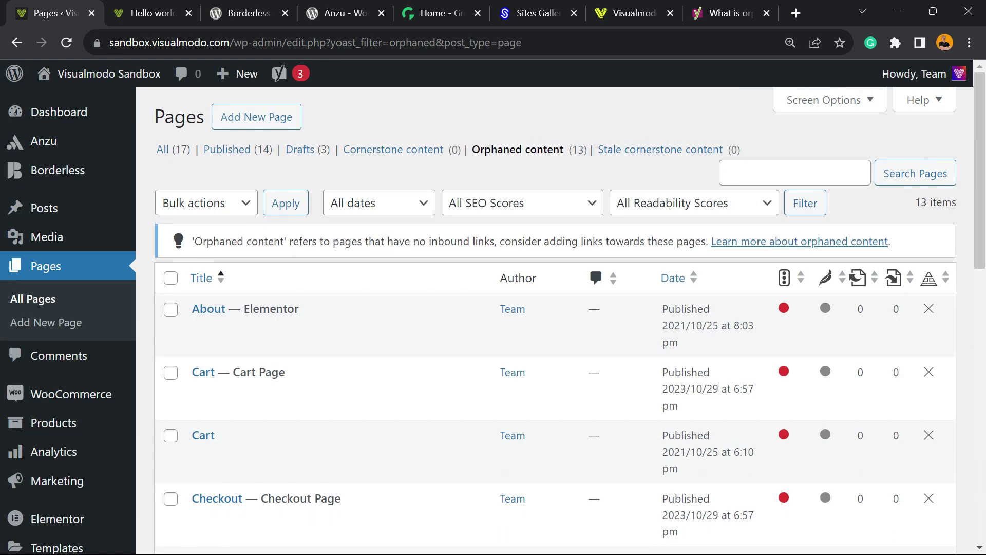
mouse_move(146, 13)
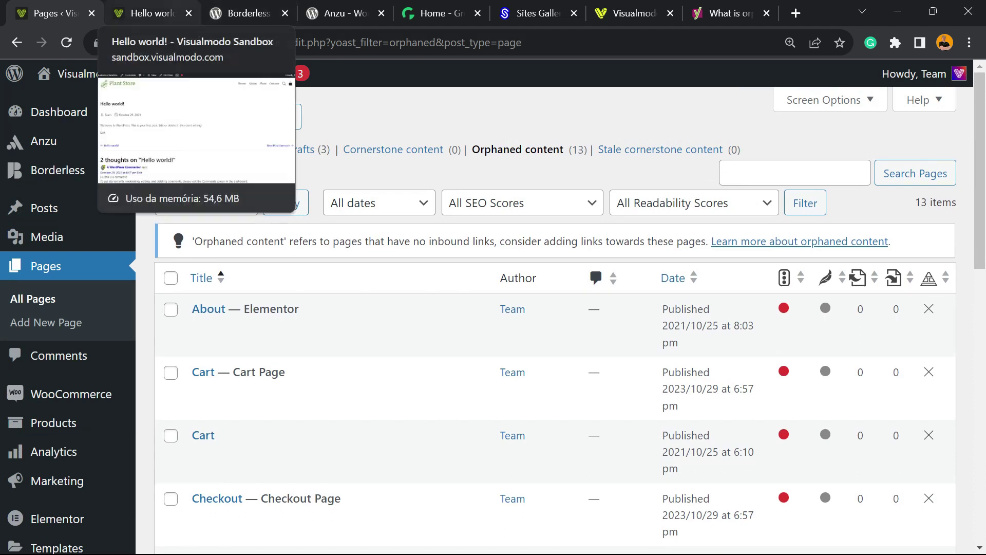
- Open the list of all products and look through their internal link counts
scroll(220, 280, "down", 3)
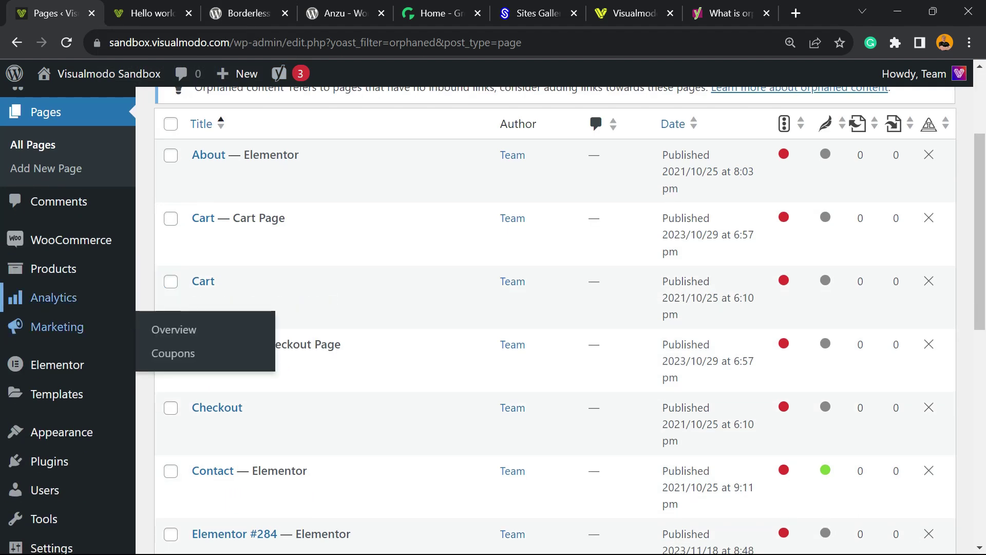
left_click(54, 268)
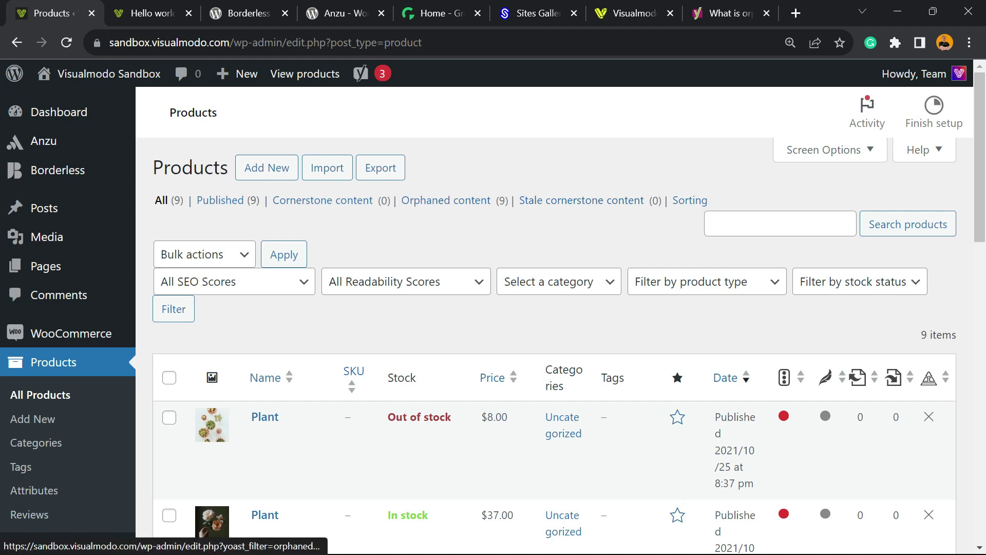
scroll(446, 201, "down", 15)
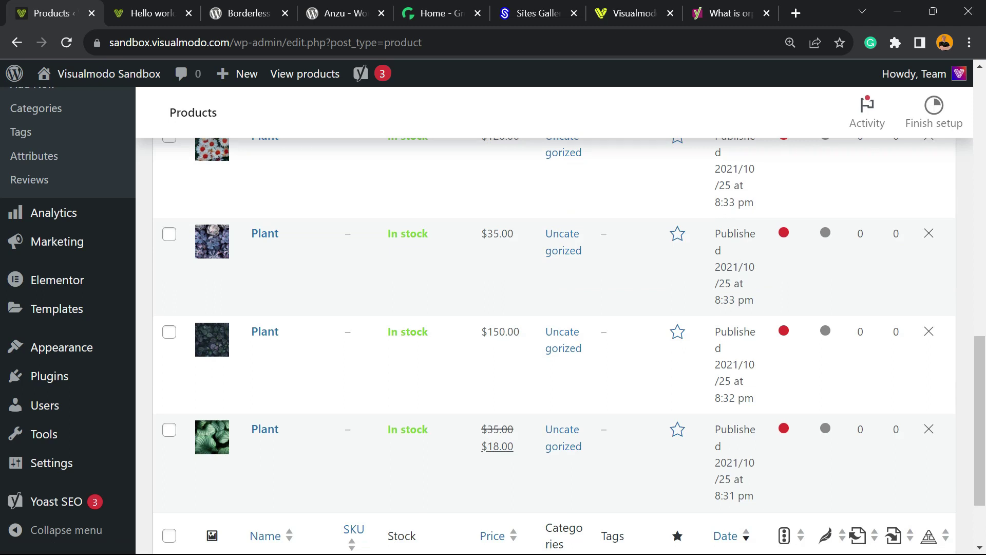
- Switch to the Borderless plugin page on WordPress.org and examine the plugin's title and description
left_click(152, 13)
left_click(248, 13)
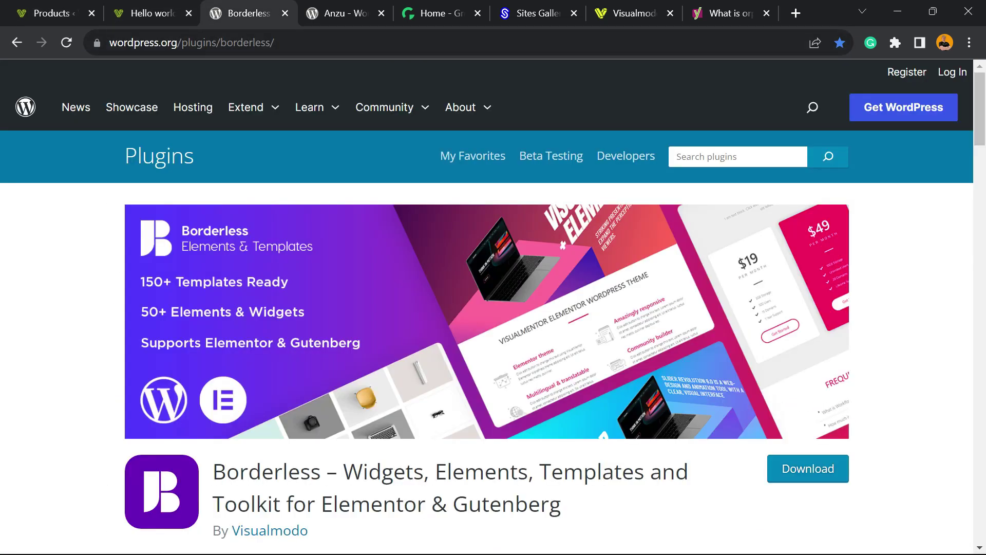
double_click(267, 470)
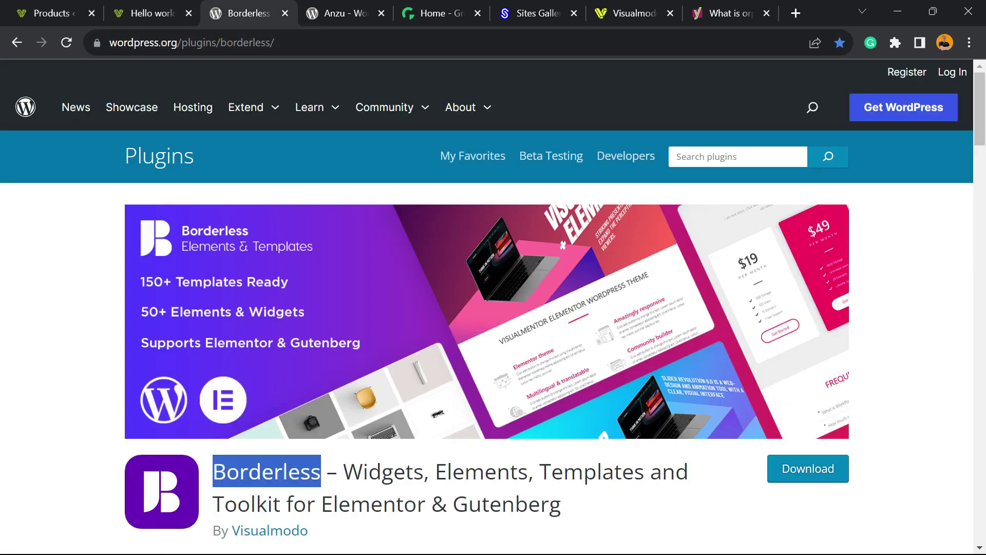
scroll(267, 471, "down", 6)
triple_click(381, 163)
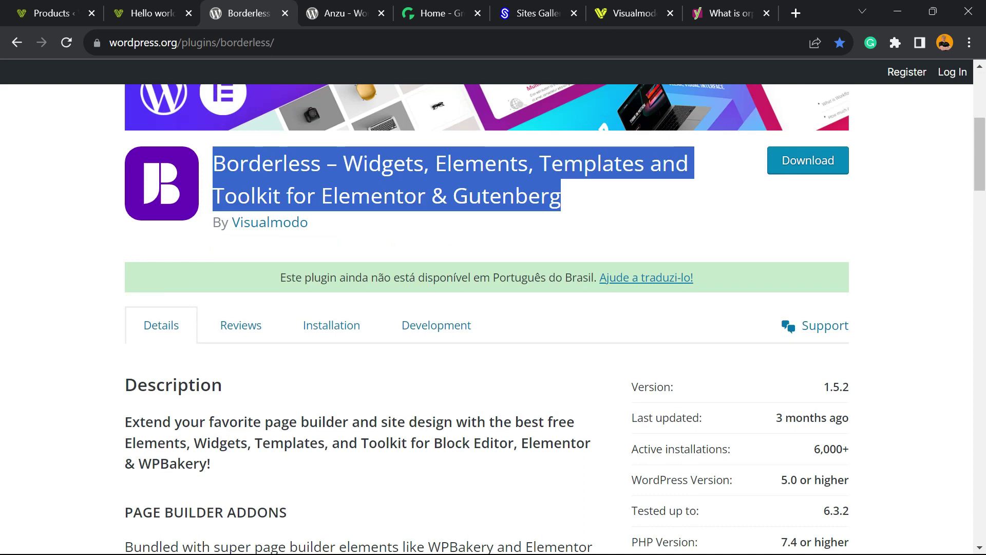
left_click(381, 163)
- Switch to the Anzu theme page on WordPress.org and highlight the theme's name
left_click(344, 13)
left_click(187, 326)
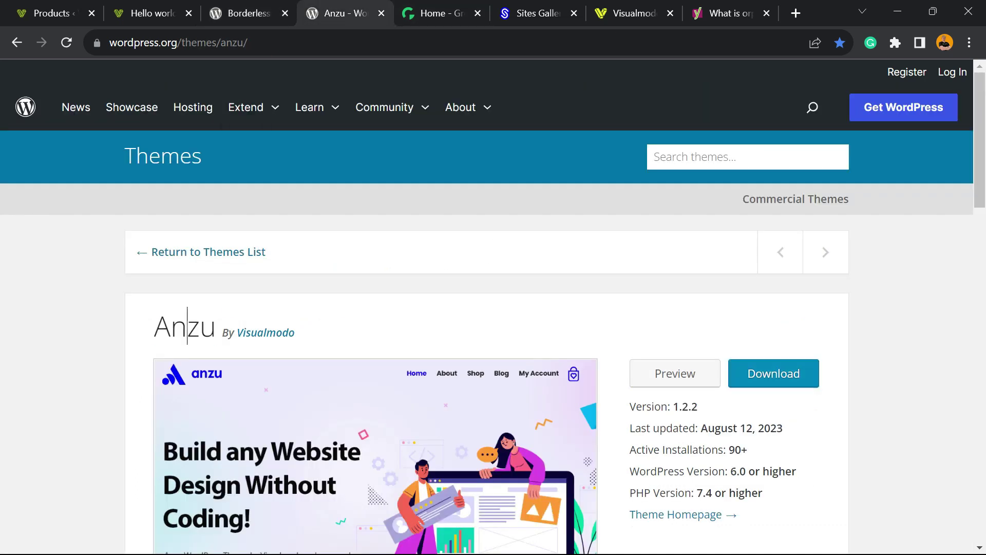
triple_click(187, 327)
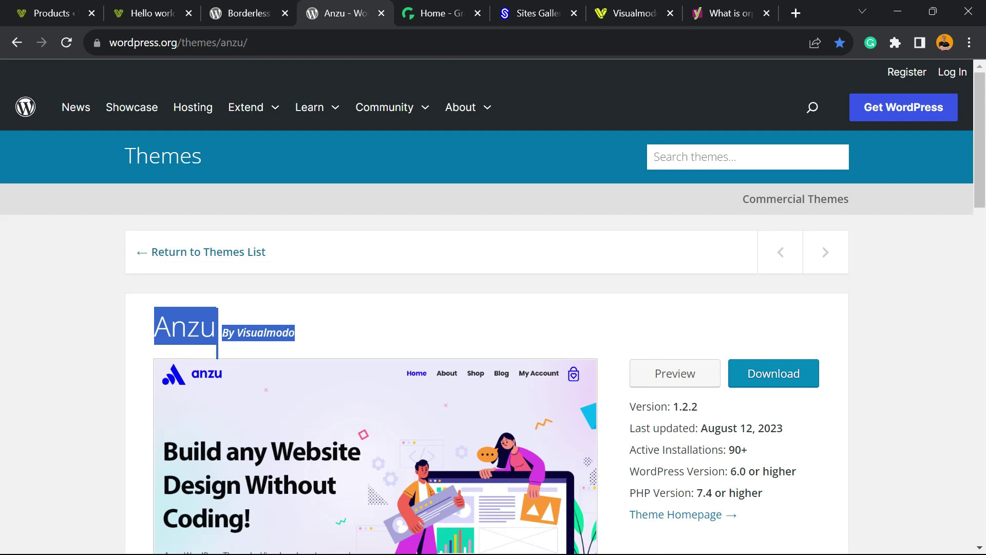
- Switch to the Growwwth guest posting site and look through its list of websites
key("ctrl+Tab")
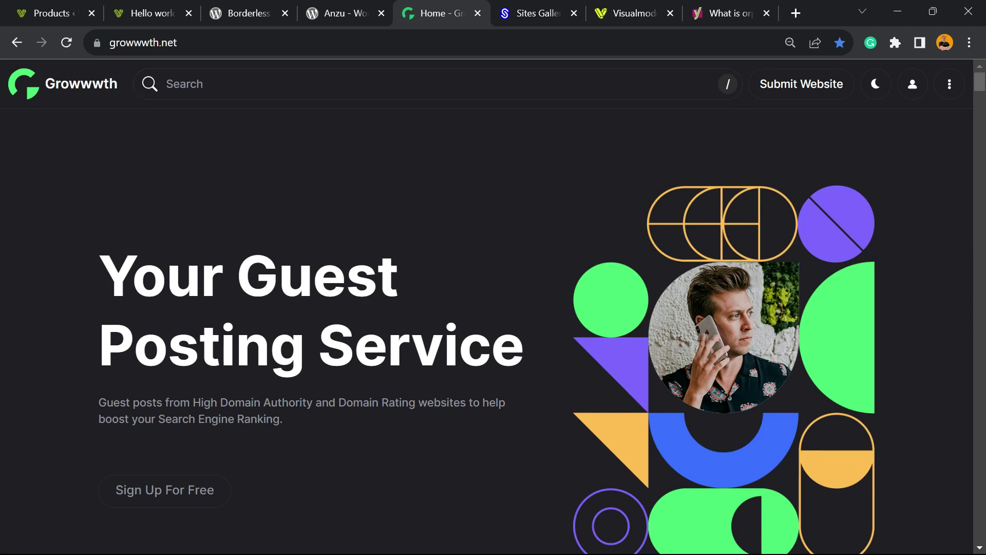
scroll(487, 329, "down", 15)
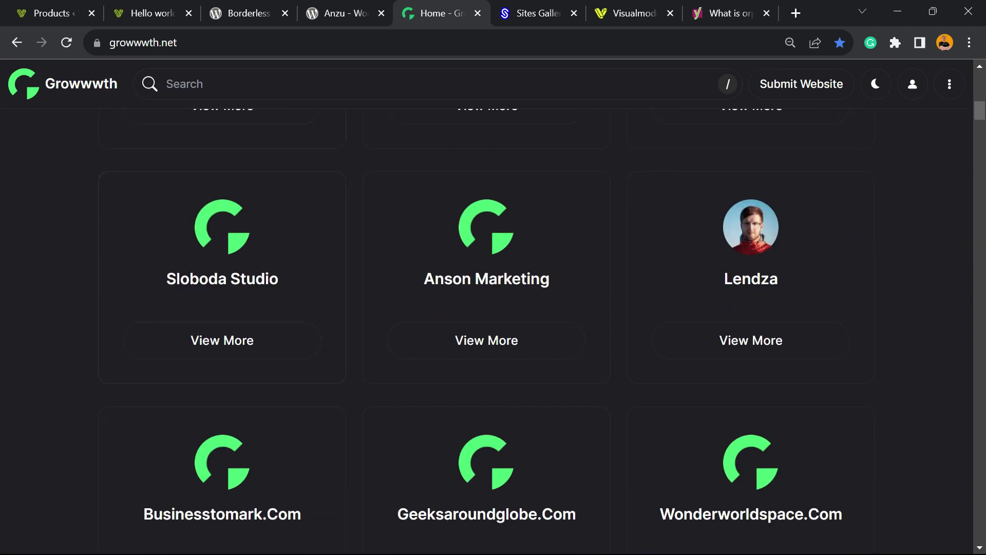
scroll(487, 329, "down", 15)
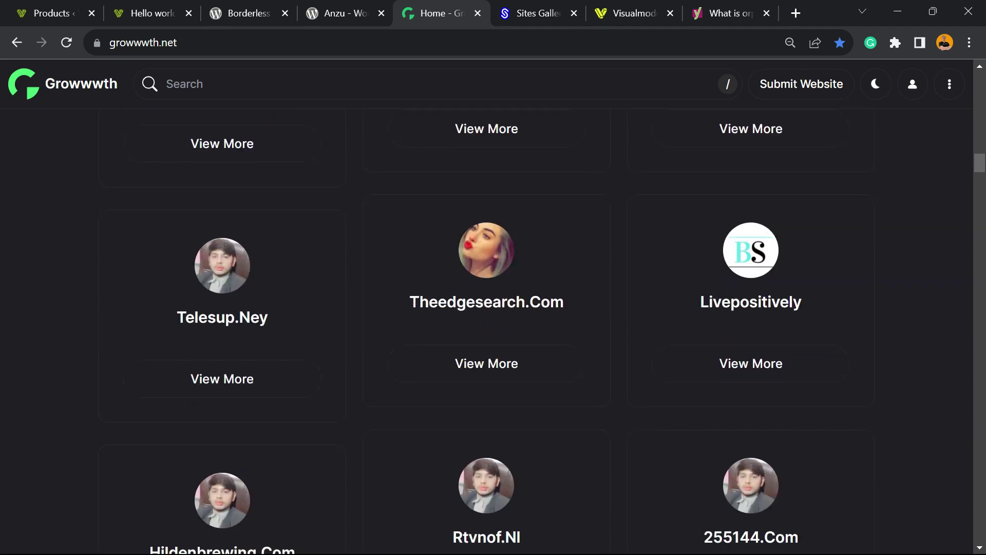
scroll(487, 329, "down", 15)
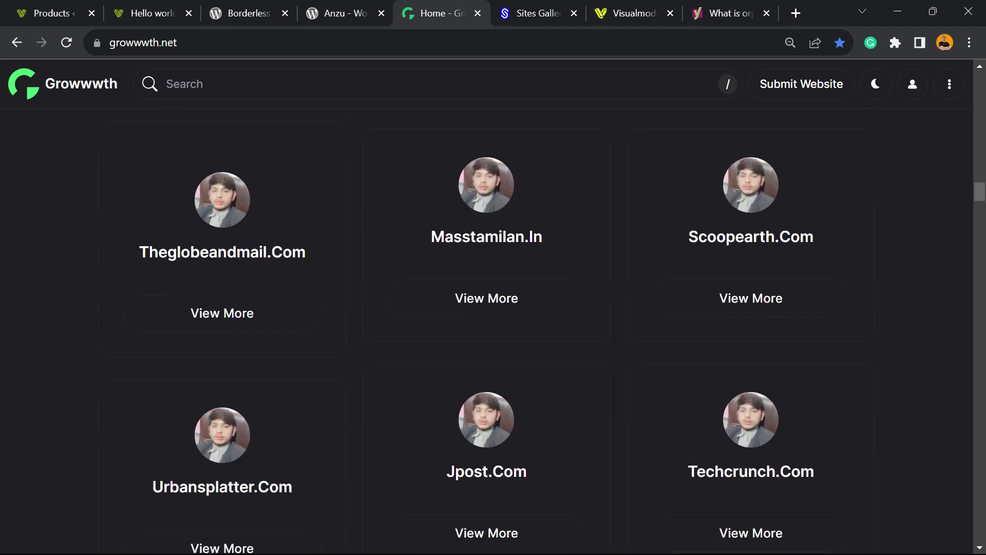
- Switch to the Sites Gallery site and look through the submitted website designs down to the end of the page
key("ctrl+Tab")
scroll(521, 339, "down", 10)
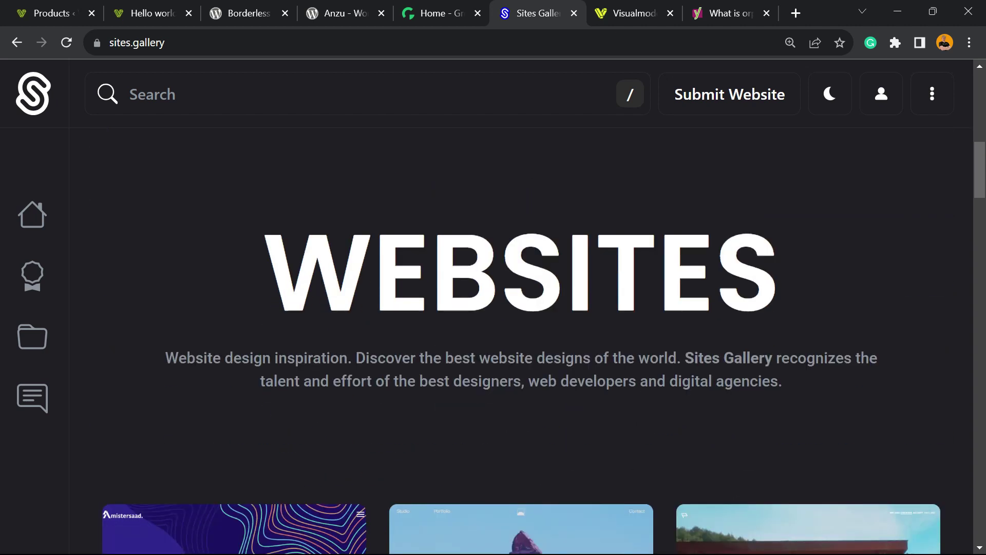
scroll(521, 339, "down", 3)
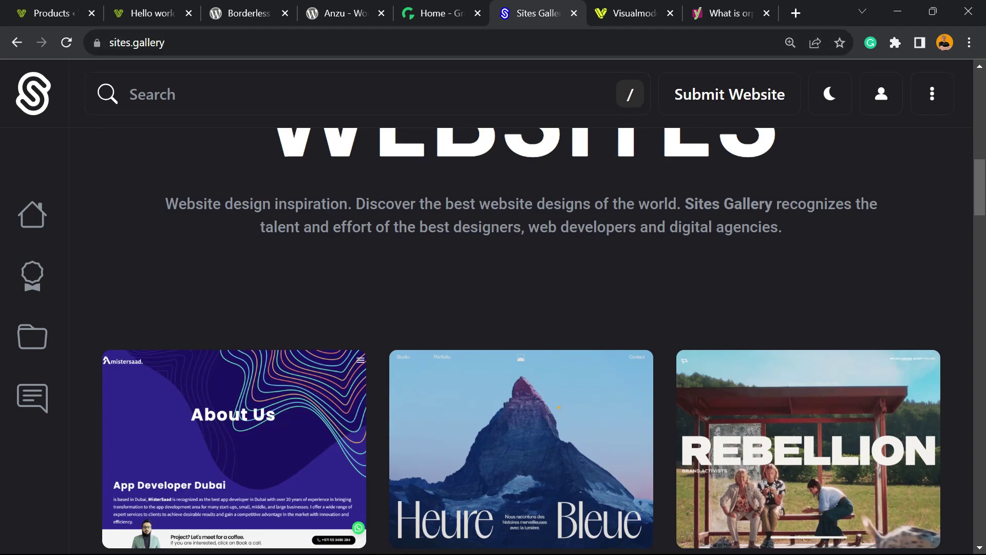
scroll(521, 339, "down", 20)
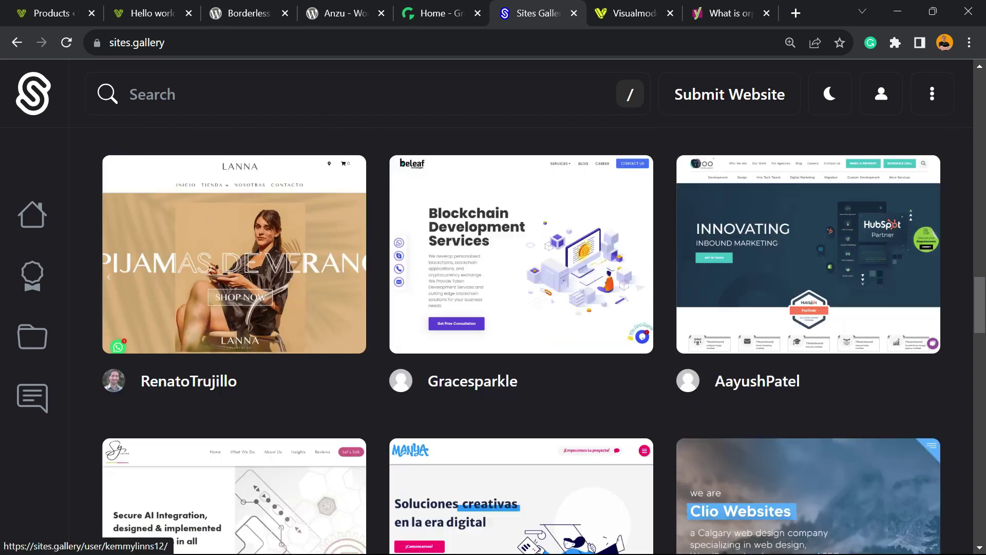
scroll(521, 339, "down", 20)
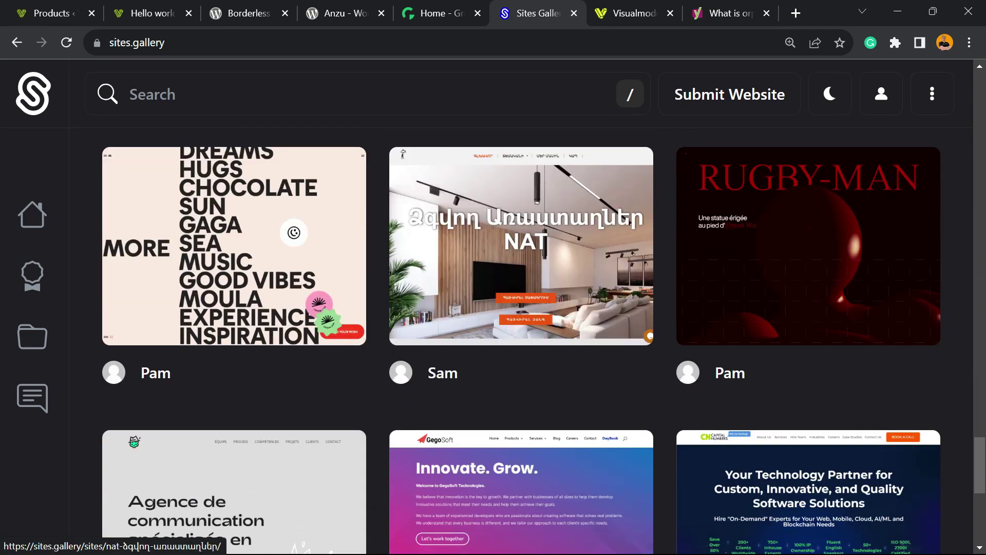
scroll(522, 339, "down", 8)
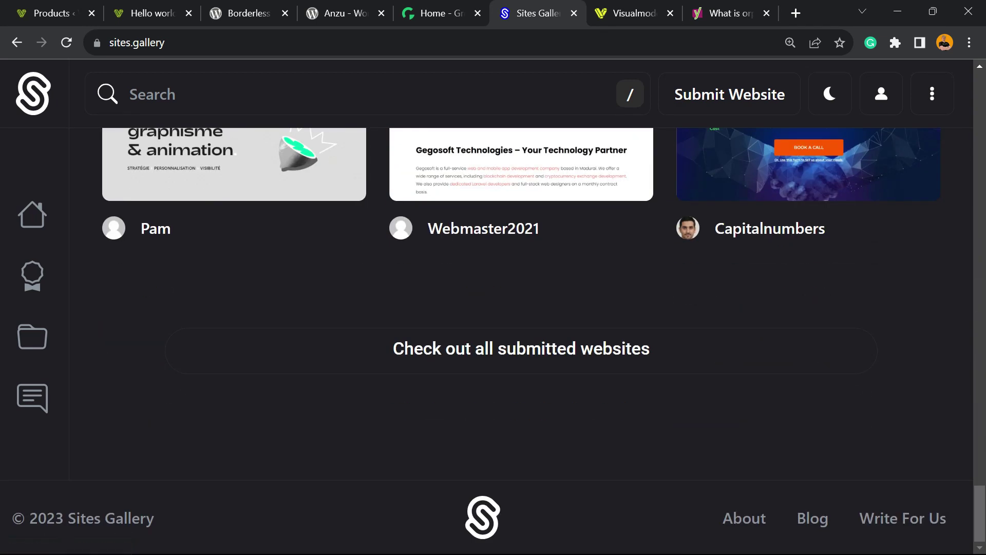
- Switch to the Visualmodo site, open its Templates Library and look through the starter templates
key("ctrl+Tab")
left_click(464, 207)
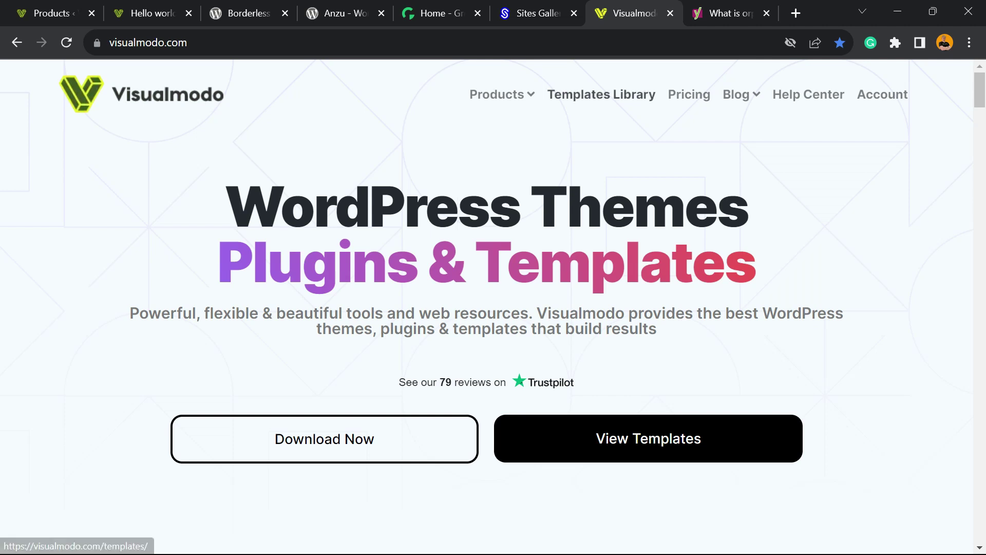
left_click(601, 94)
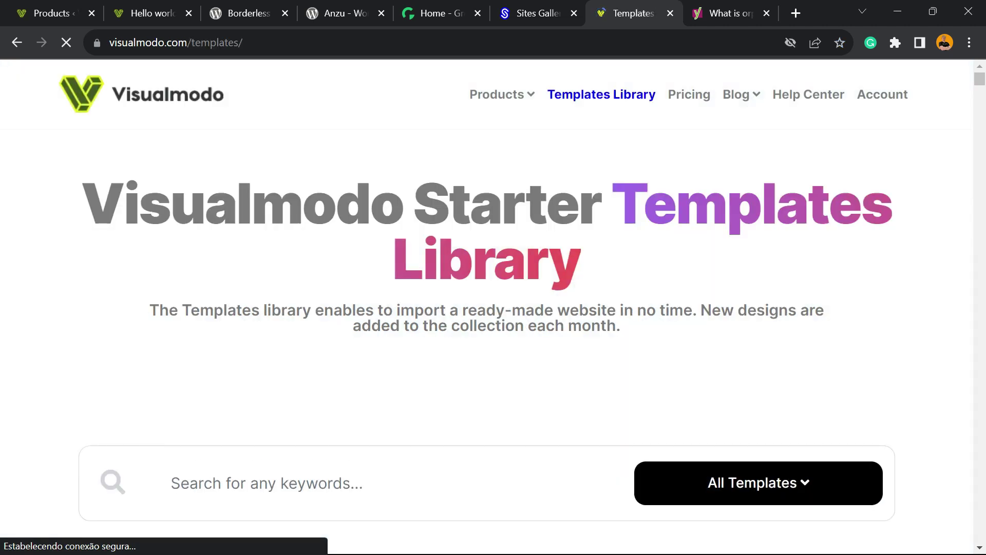
scroll(487, 339, "down", 20)
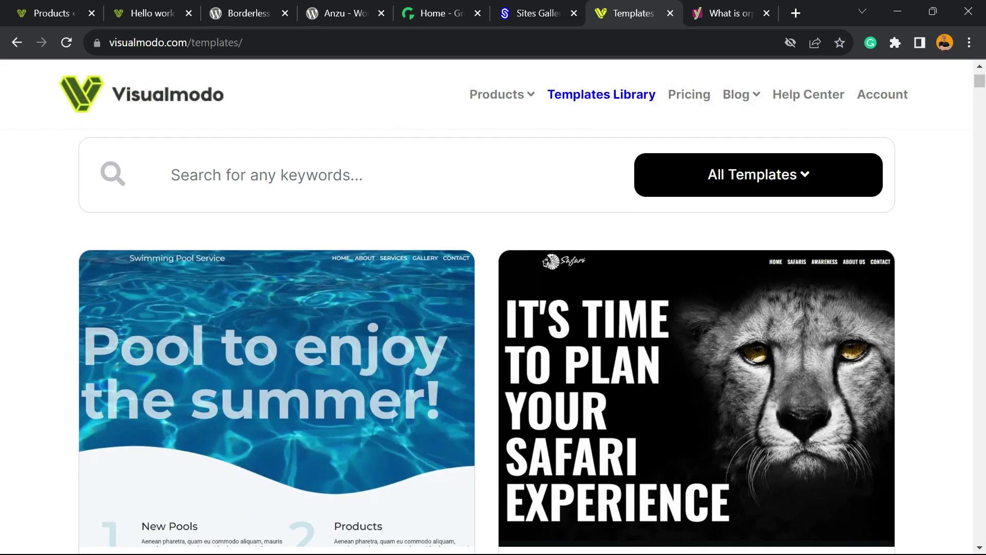
scroll(278, 308, "down", 4)
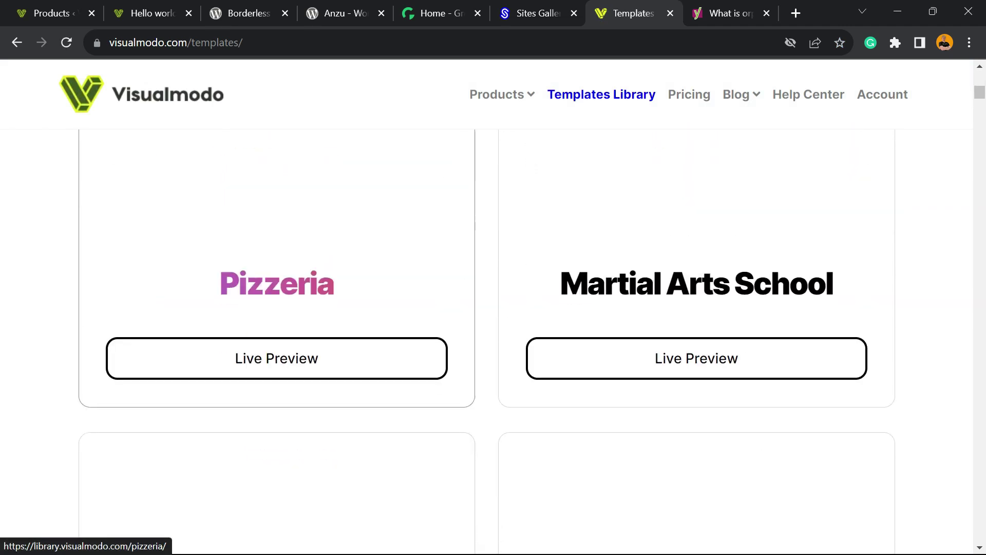
scroll(277, 339, "down", 20)
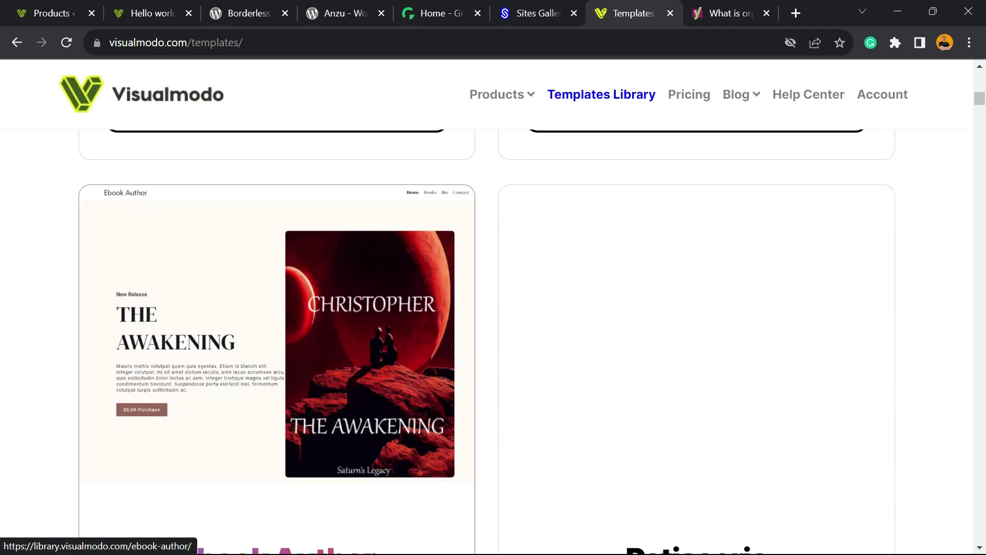
scroll(277, 339, "down", 20)
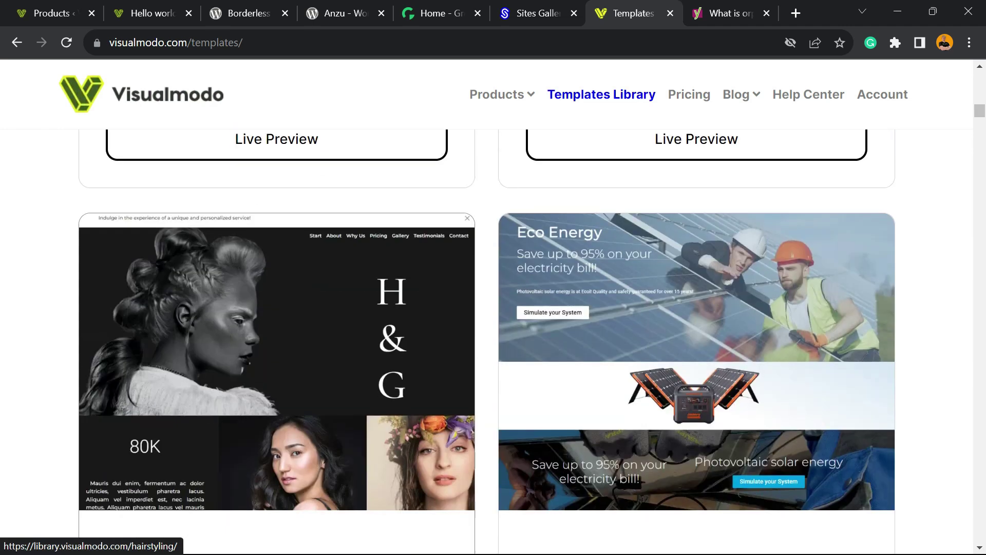
scroll(277, 339, "down", 20)
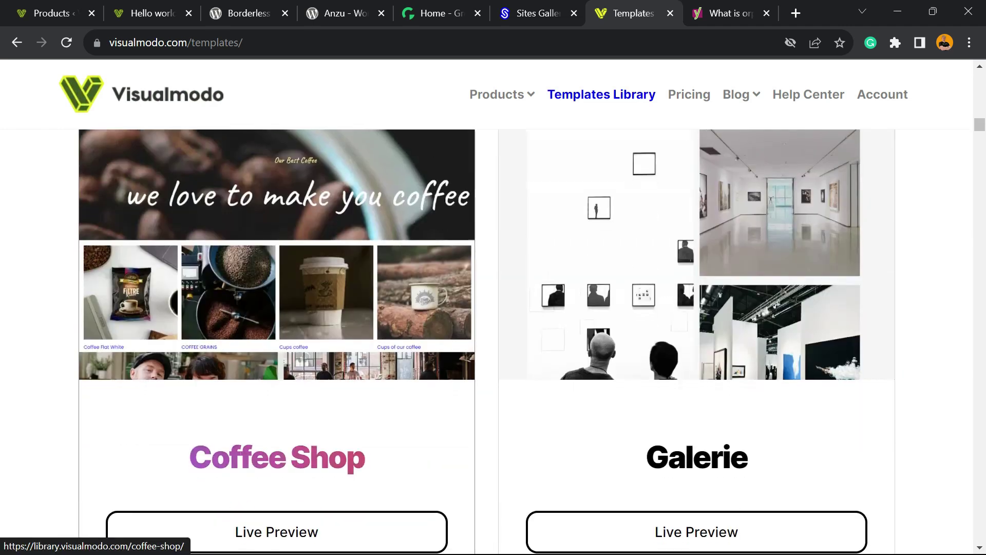
scroll(277, 339, "down", 20)
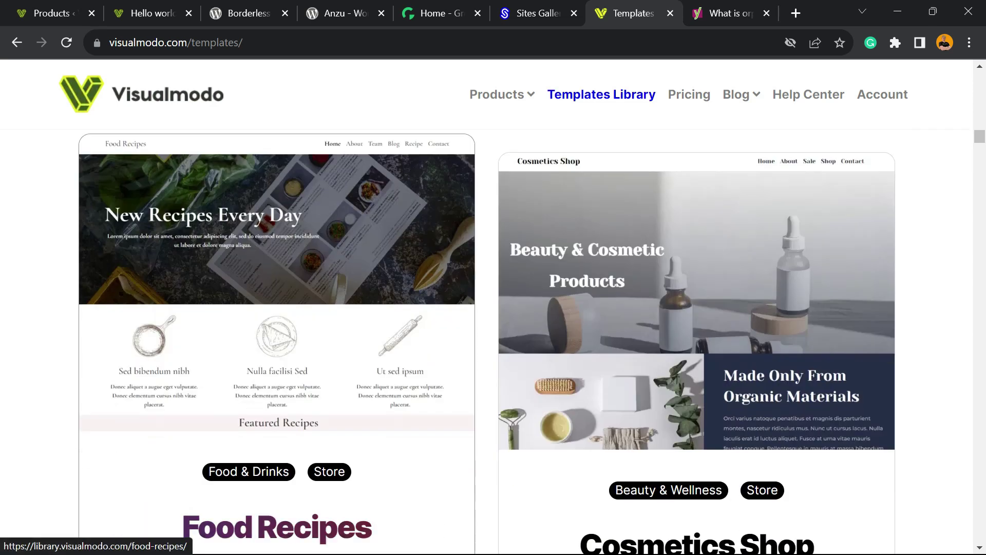
scroll(277, 339, "down", 10)
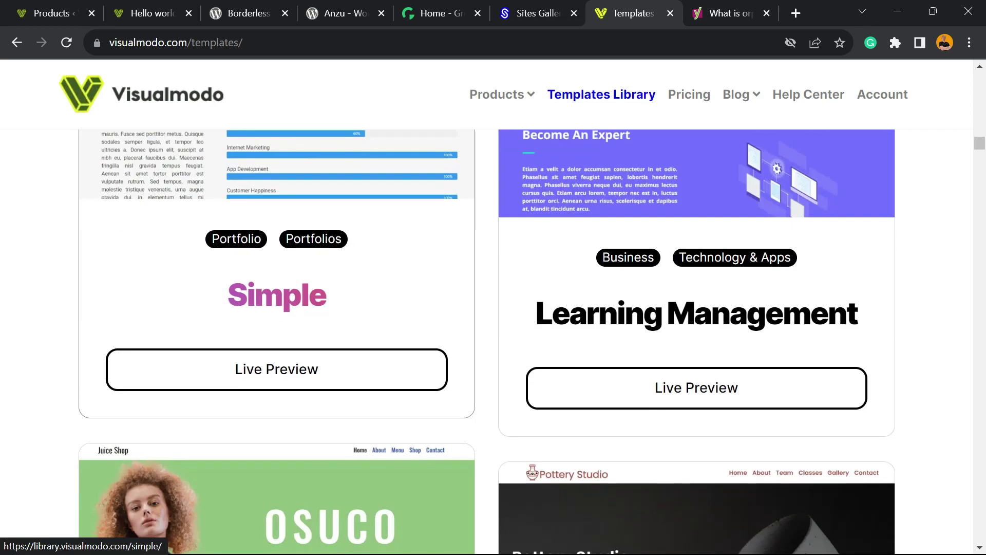